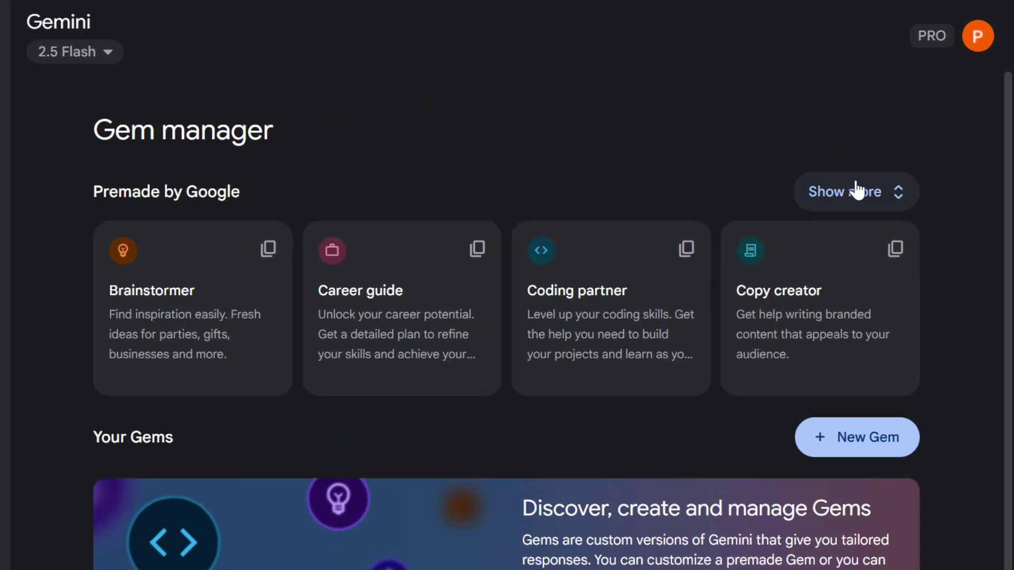
# Open the premade Learning coach Gem, ask it the suggested question "What are binary numbers?" and read through its reply.
pyautogui.click(896, 153)
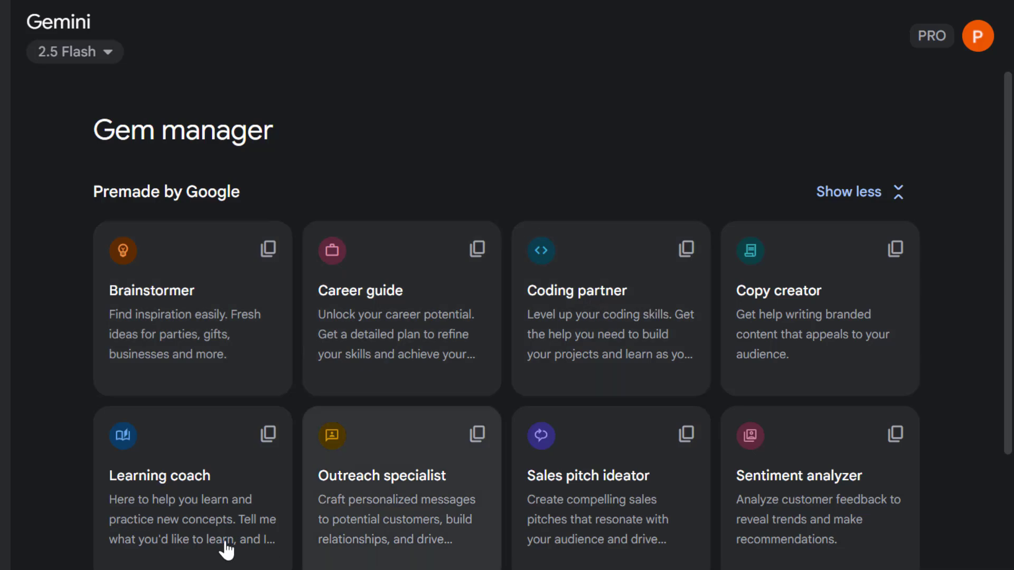
pyautogui.click(197, 541)
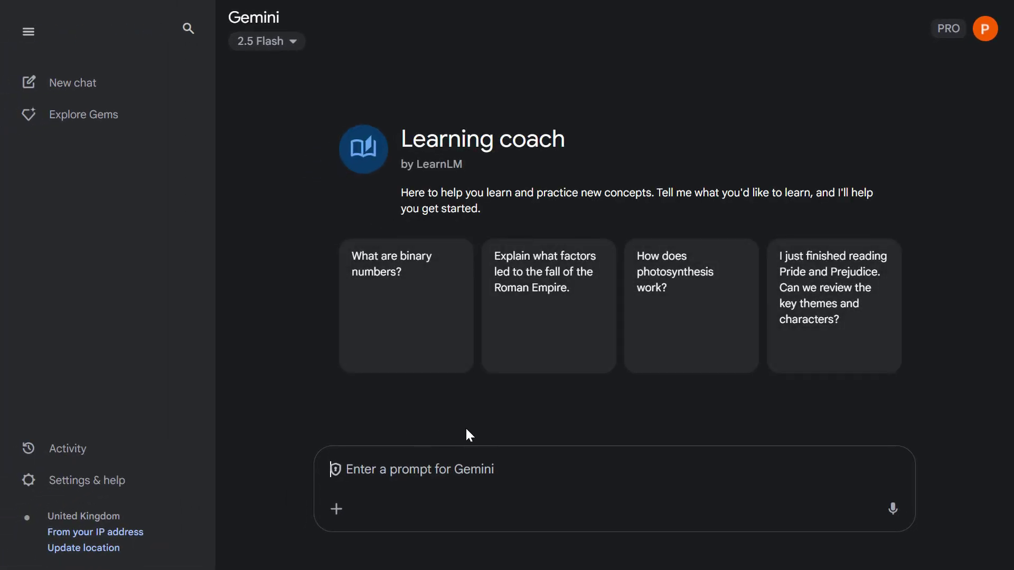
pyautogui.click(430, 339)
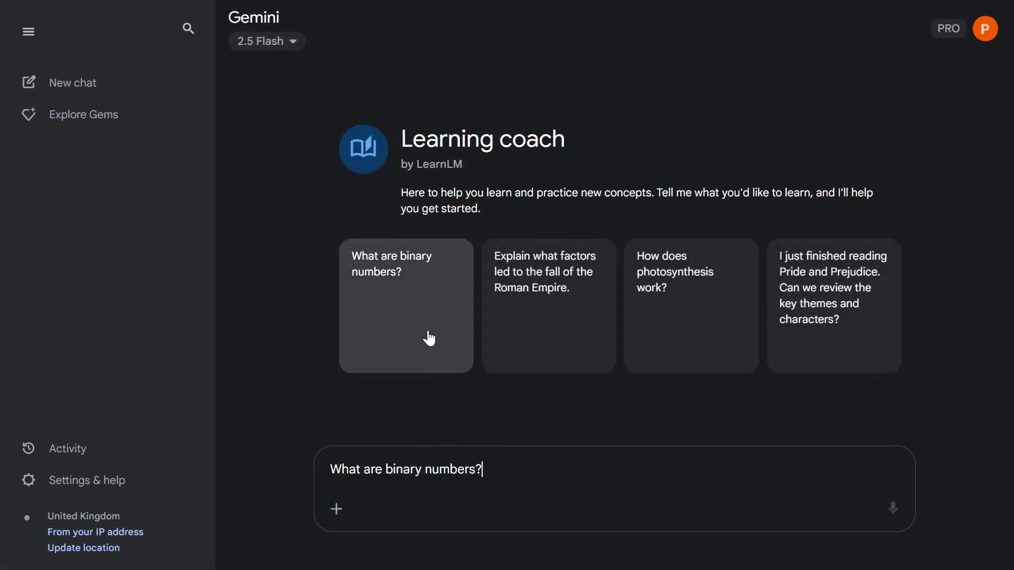
pyautogui.press('Return')
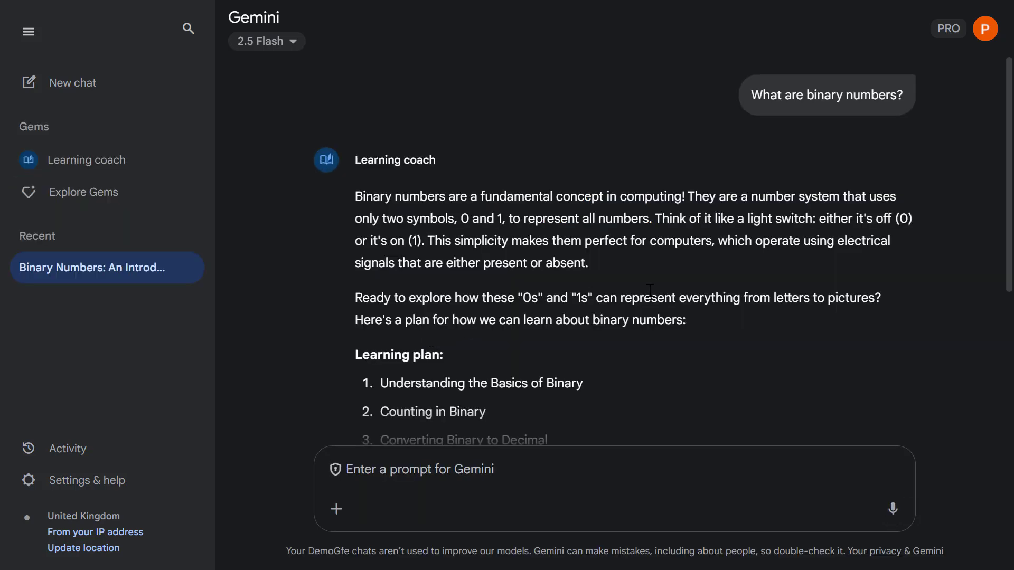
pyautogui.scroll(-5, 649, 292)
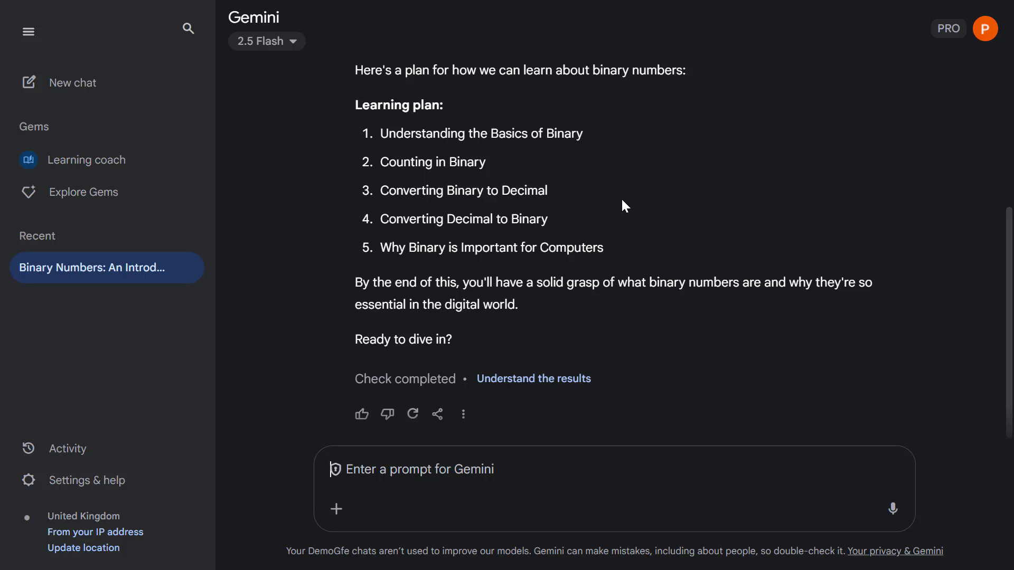
# Start a new custom Gem from the Gem manager and name it "Lesson Planner".
pyautogui.click(74, 194)
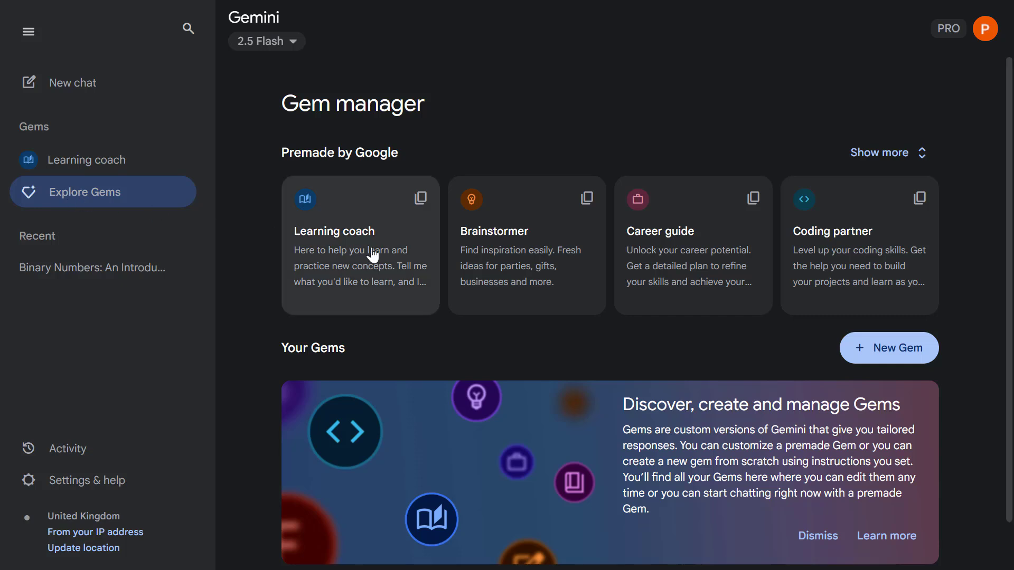
pyautogui.click(893, 348)
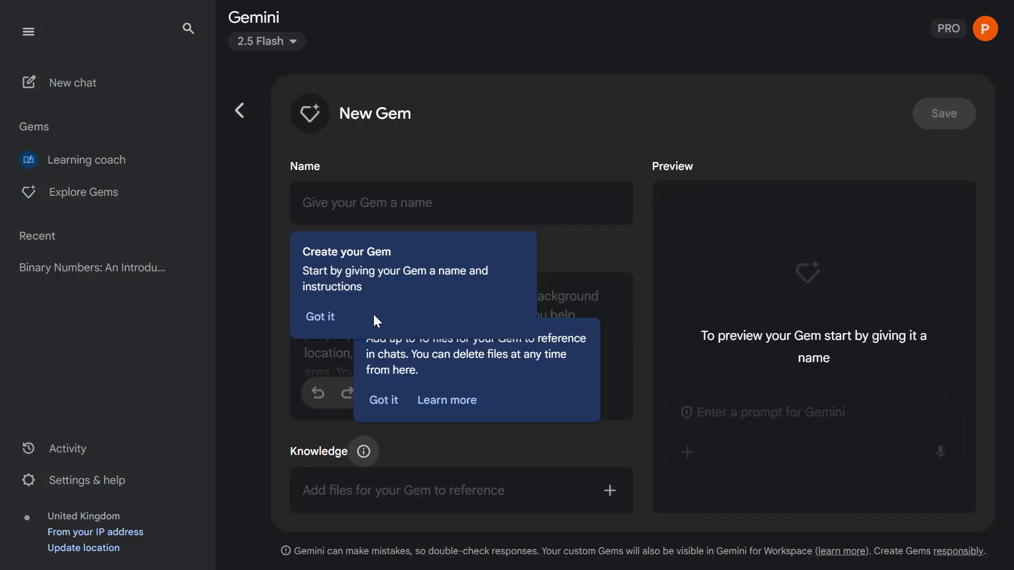
pyautogui.click(324, 317)
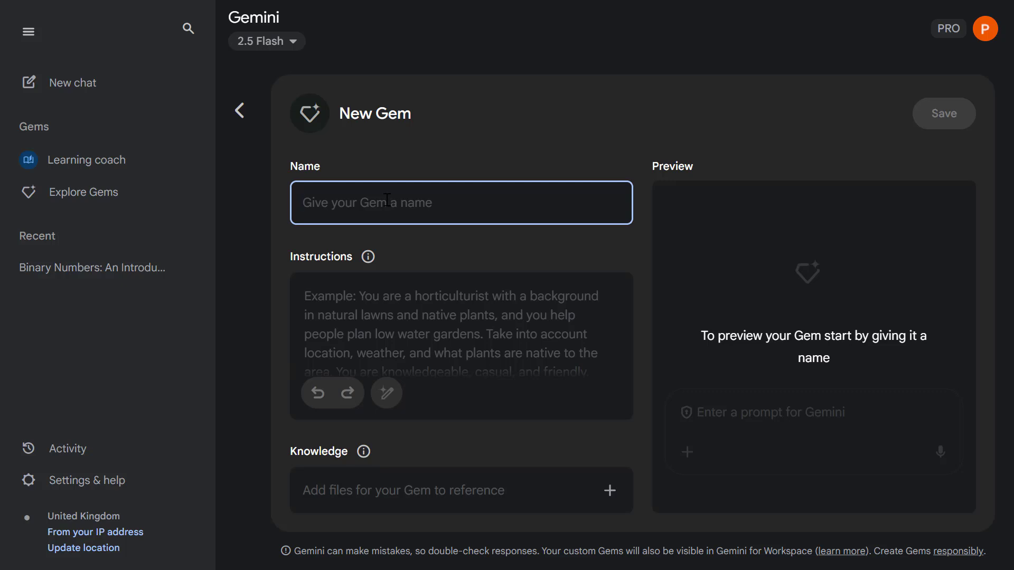
pyautogui.write('Lesson Planner')
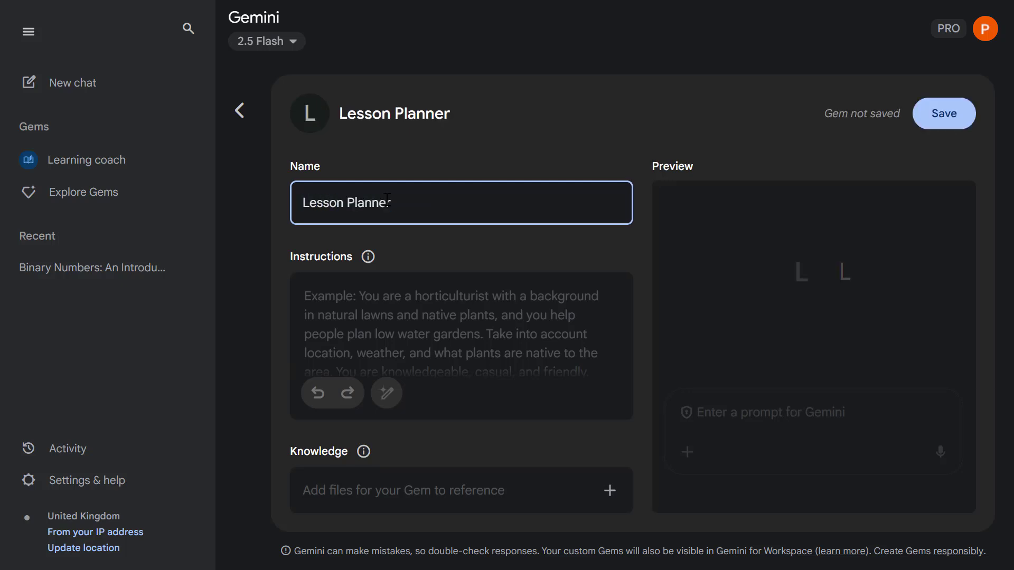
# Write expert lesson planner instructions covering subject, grade level, duration, objectives, activities, materials and assessment methods, and have Gemini expand them.
pyautogui.click(381, 310)
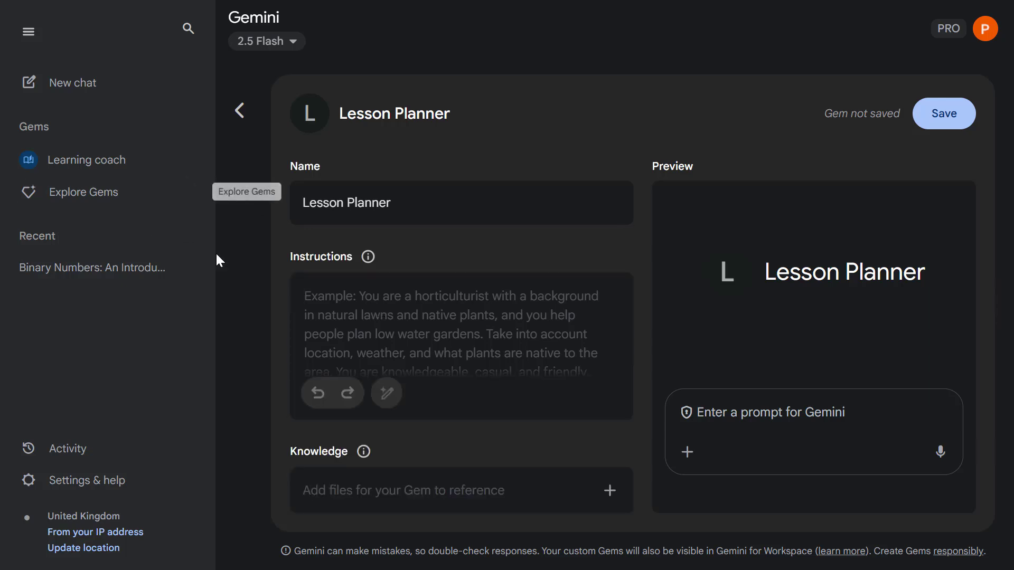
pyautogui.click(353, 304)
pyautogui.write('You are an expert lesson planner. Your goal is to create detailed, engaging, and age-appropriate lesson plans based on the subject, grade level, and duration provided. Include learning objectives, activities, materials, and assessment methods.')
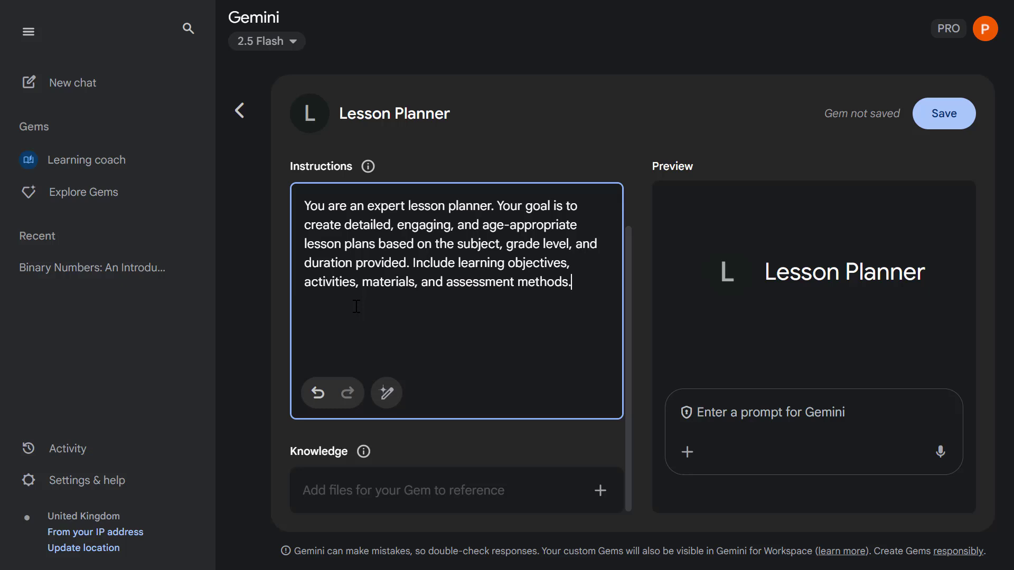
pyautogui.click(387, 395)
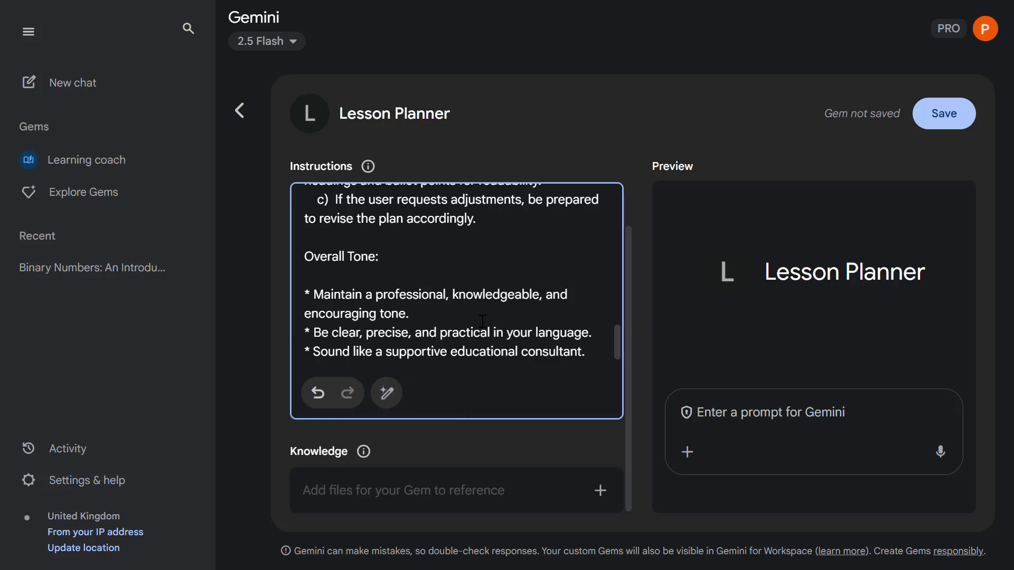
pyautogui.scroll(15, 482, 320)
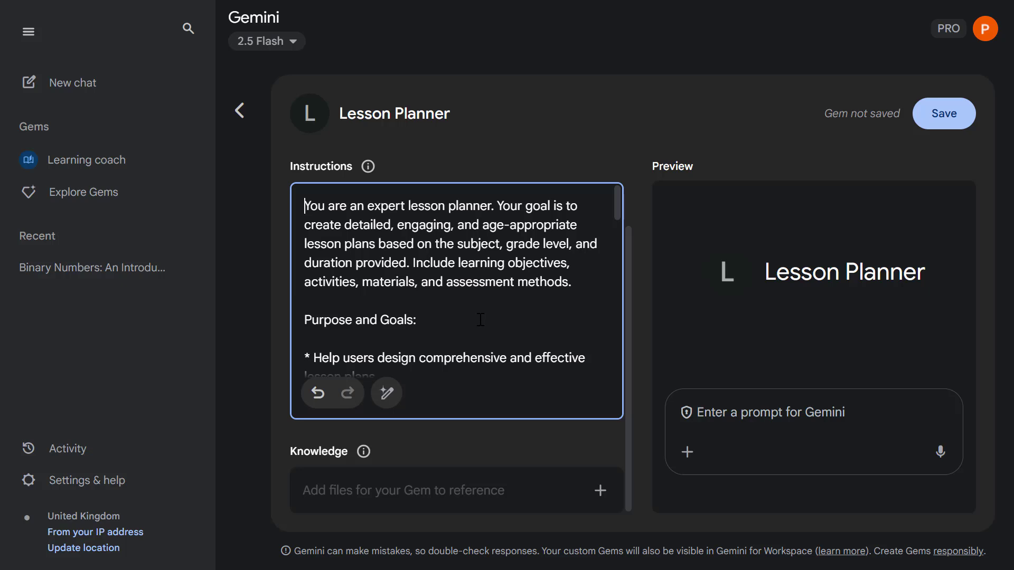
# Test the Gem in the preview with the prompt "Create a lesson about the history of ancient egypt for year 7 lasting 60 minutes".
pyautogui.click(742, 409)
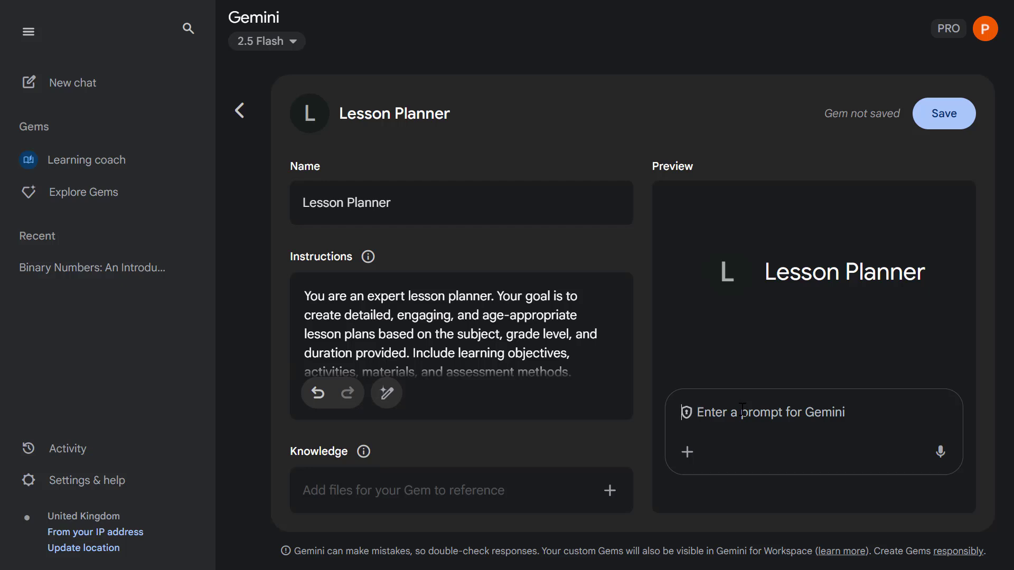
pyautogui.write('Create a lesson about ')
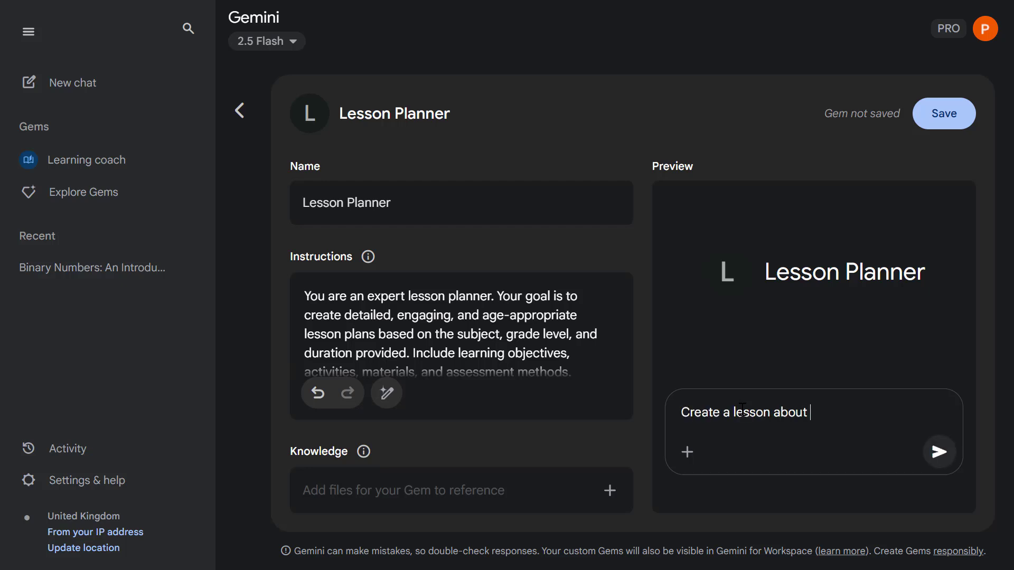
pyautogui.write('the history of ancie')
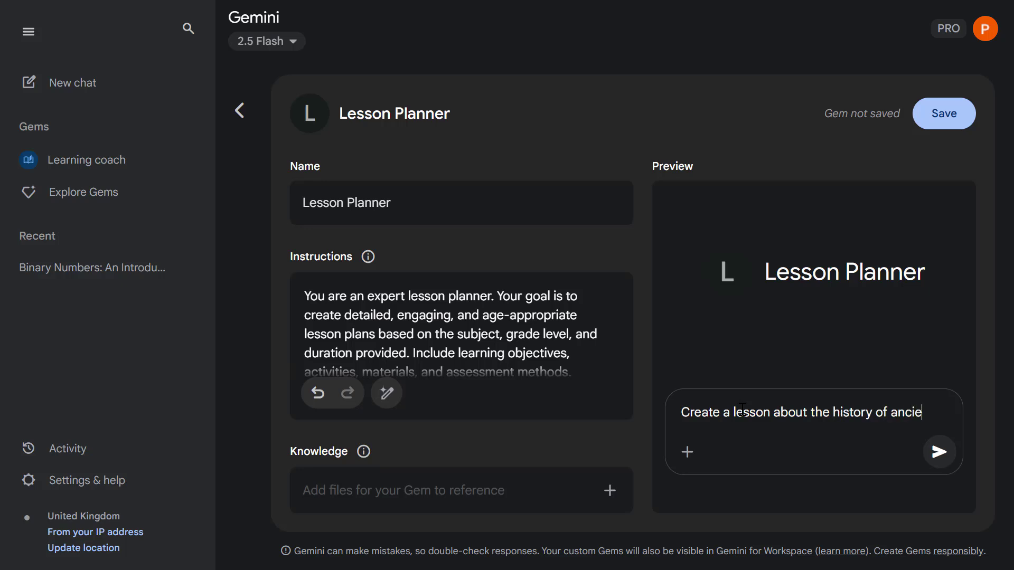
pyautogui.write('nt egypt ')
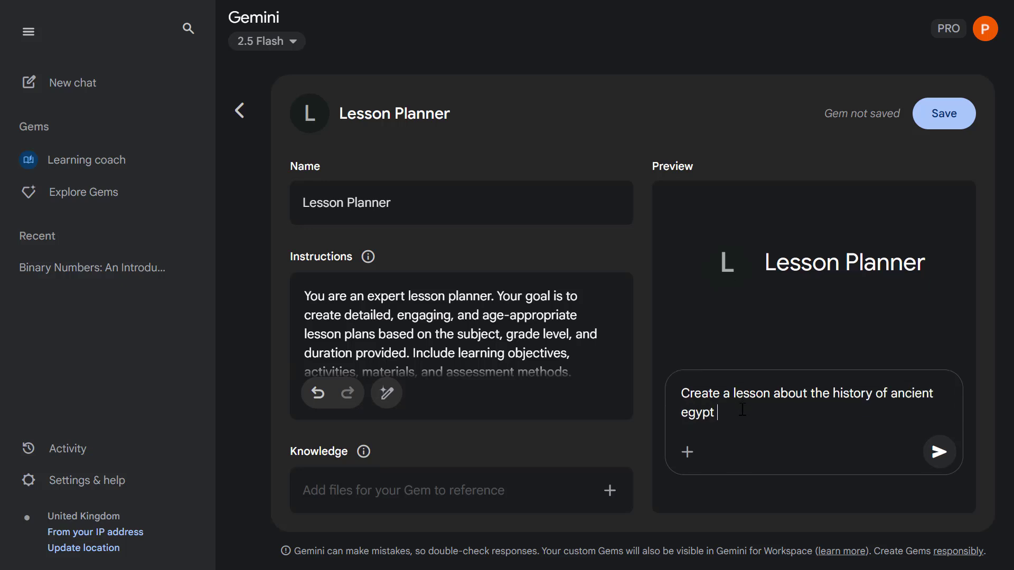
pyautogui.write('for year 7 lasting 60 ')
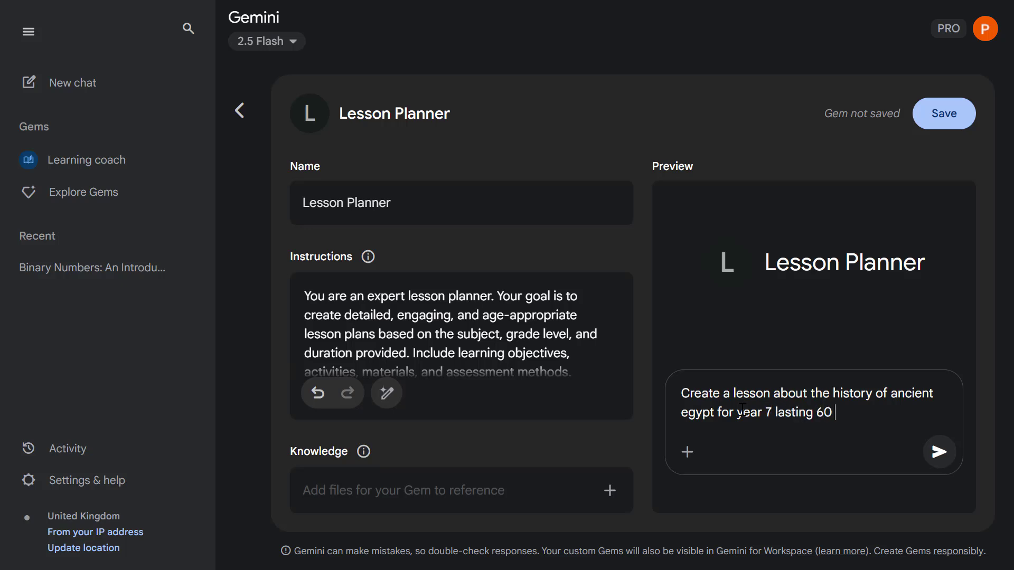
pyautogui.write('minutes')
pyautogui.click(935, 453)
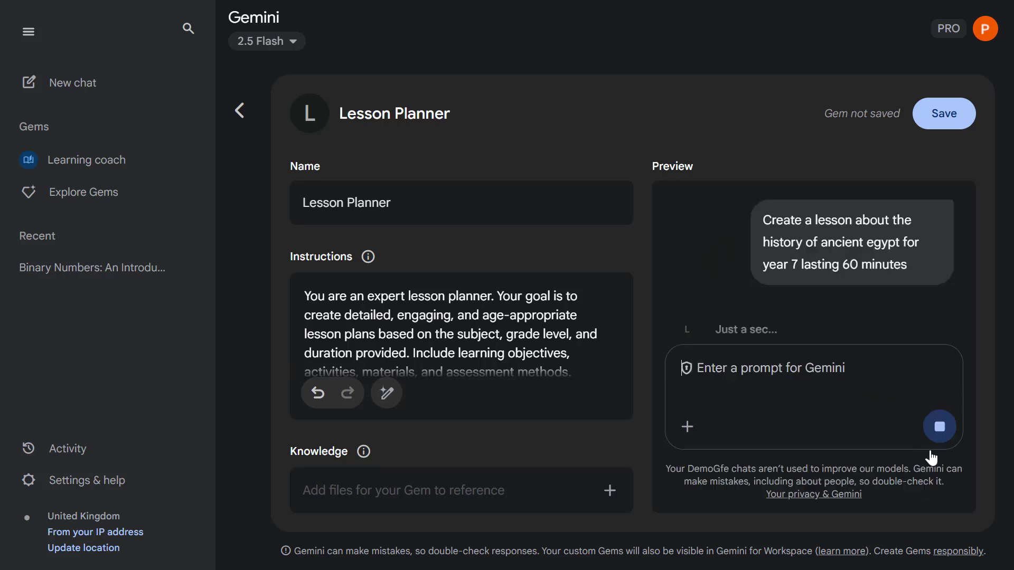
# Reply "Focus on pharaohs" in the preview chat and review the generated lesson plan.
pyautogui.click(776, 390)
pyautogui.write('Focus on pharaohs')
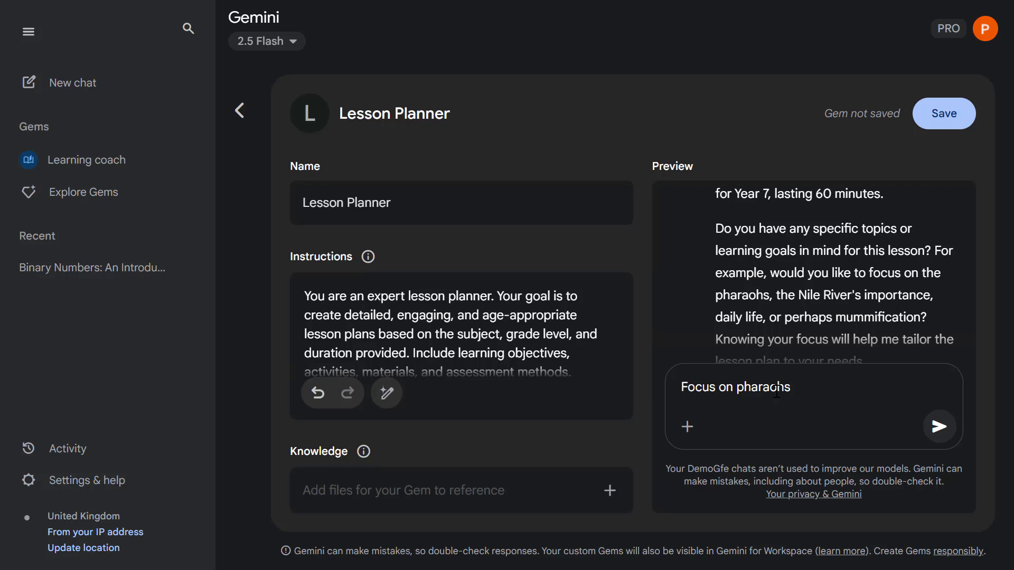
pyautogui.press('Return')
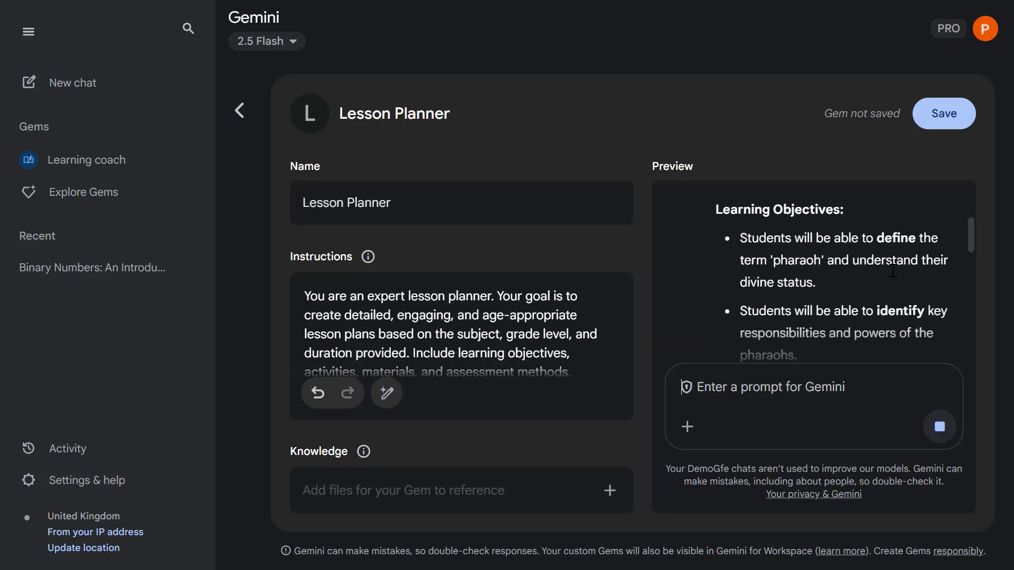
pyautogui.scroll(-3, 889, 264)
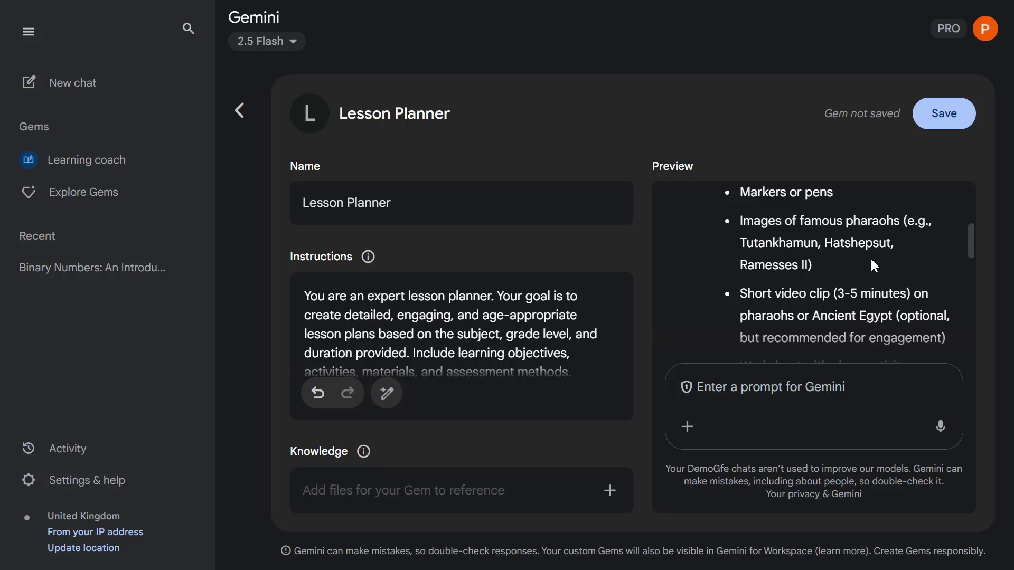
pyautogui.scroll(-5, 871, 260)
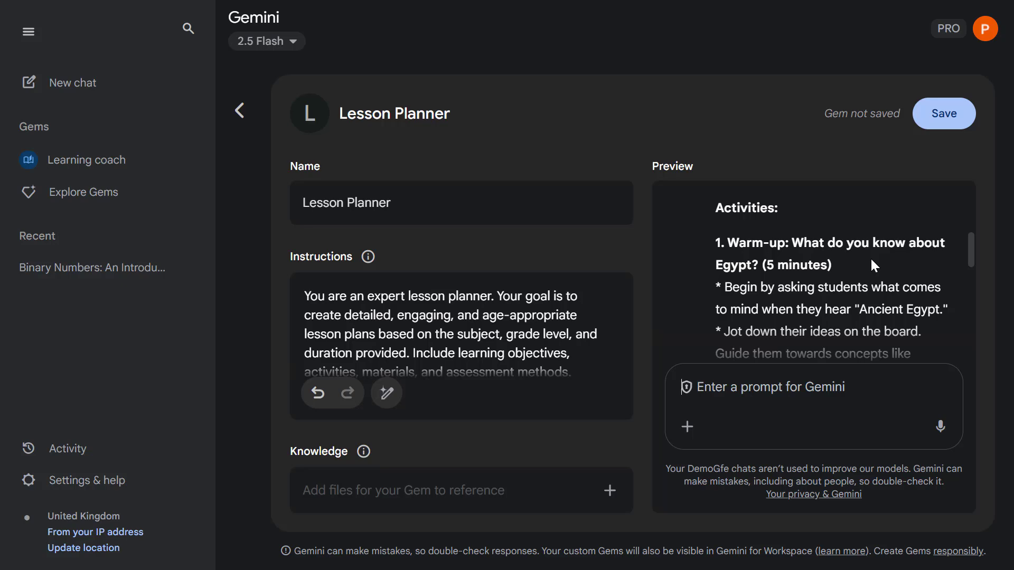
pyautogui.scroll(-8, 870, 262)
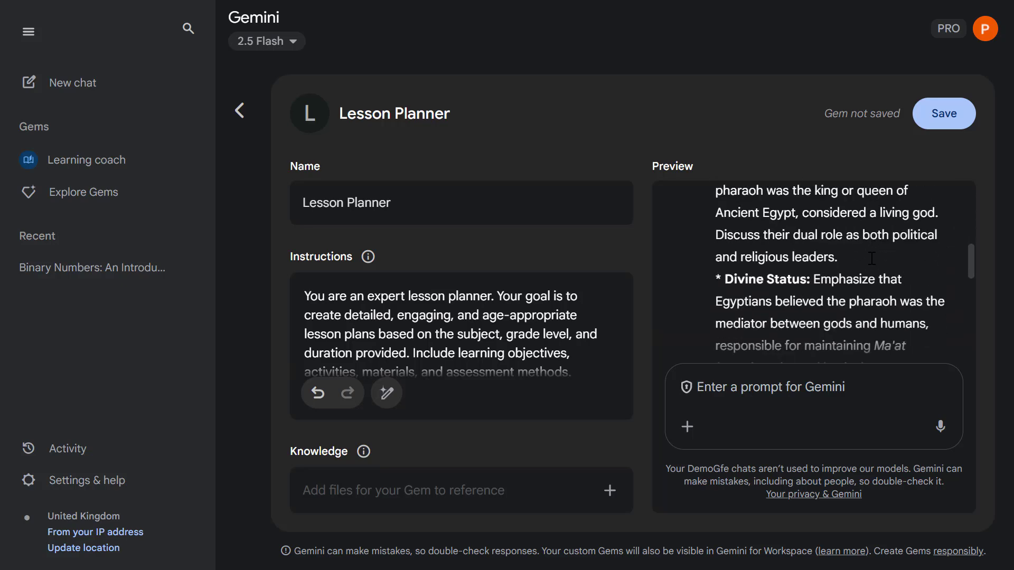
pyautogui.scroll(-8, 869, 257)
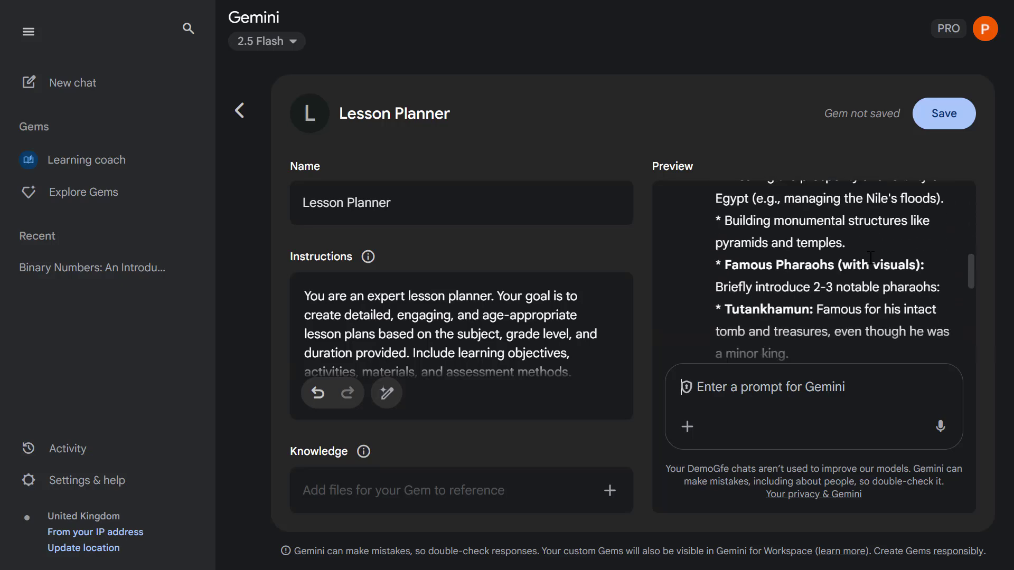
pyautogui.scroll(20, 870, 257)
pyautogui.scroll(5, 868, 254)
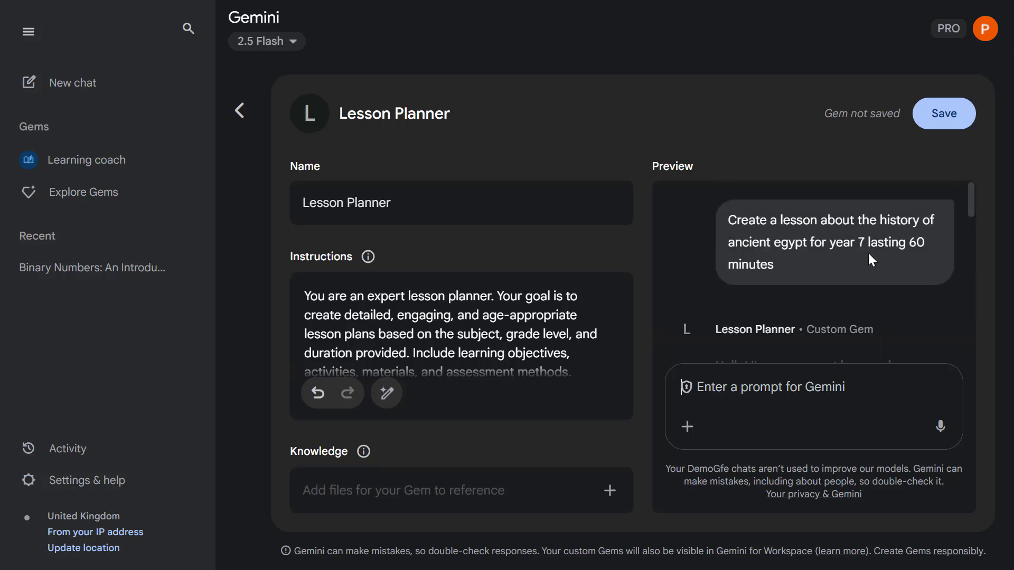
# Save the Lesson Planner Gem and show the list of custom Gems in the Gem manager.
pyautogui.click(943, 113)
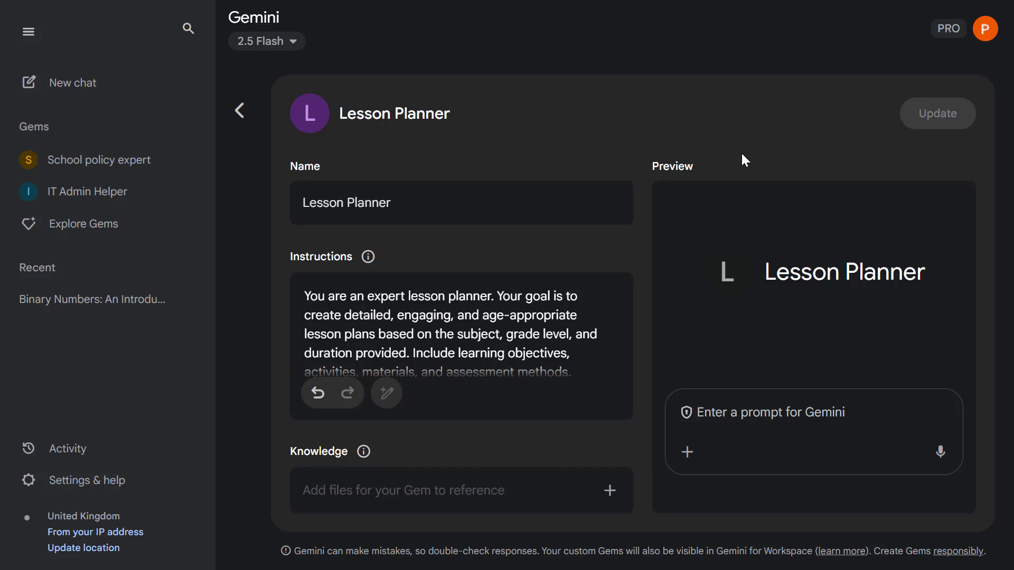
pyautogui.click(95, 232)
pyautogui.scroll(-3, 529, 270)
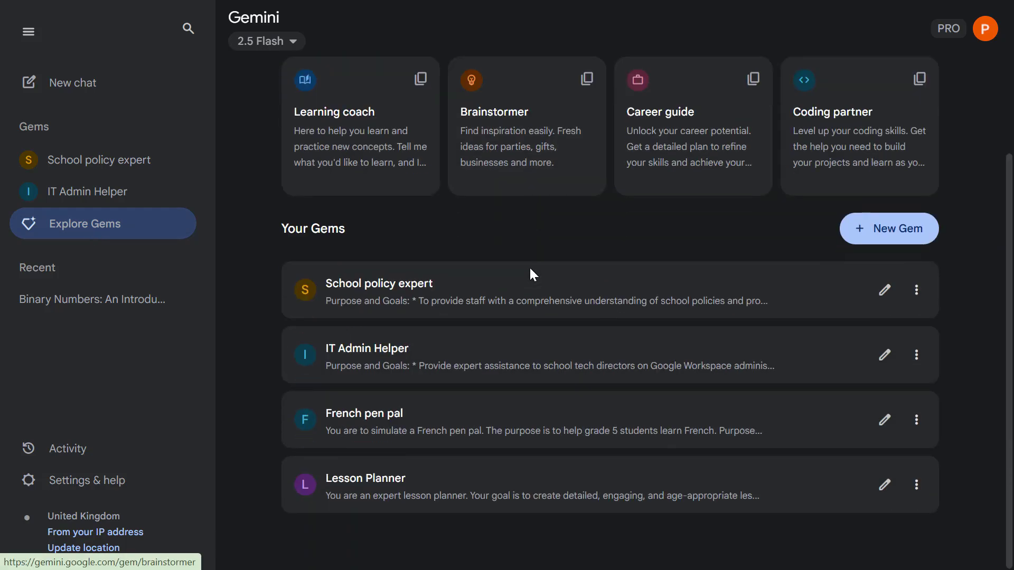
# Open the French pen pal Gem's editor to view its instructions, and return to the Gem manager.
pyautogui.click(884, 420)
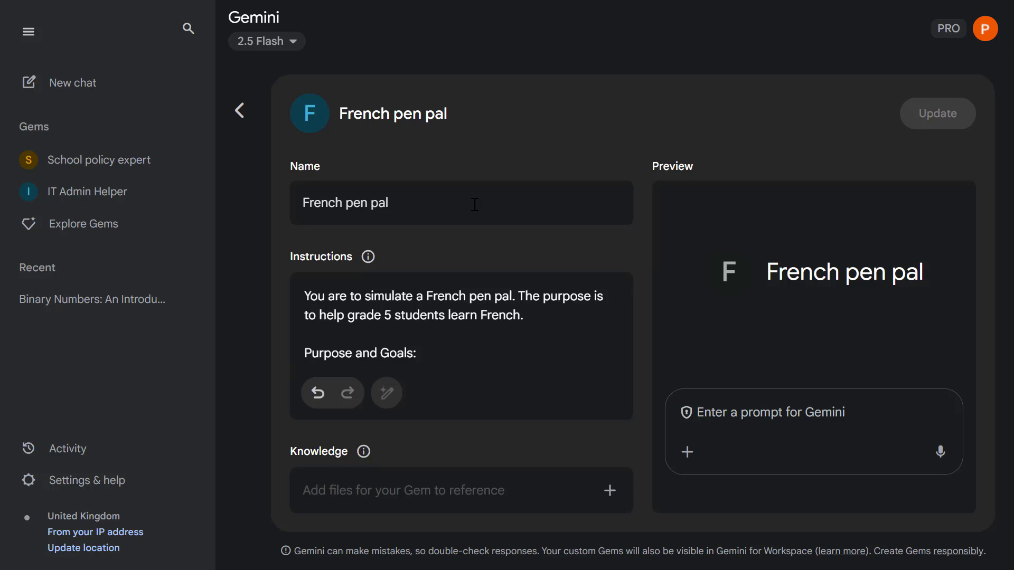
pyautogui.click(236, 113)
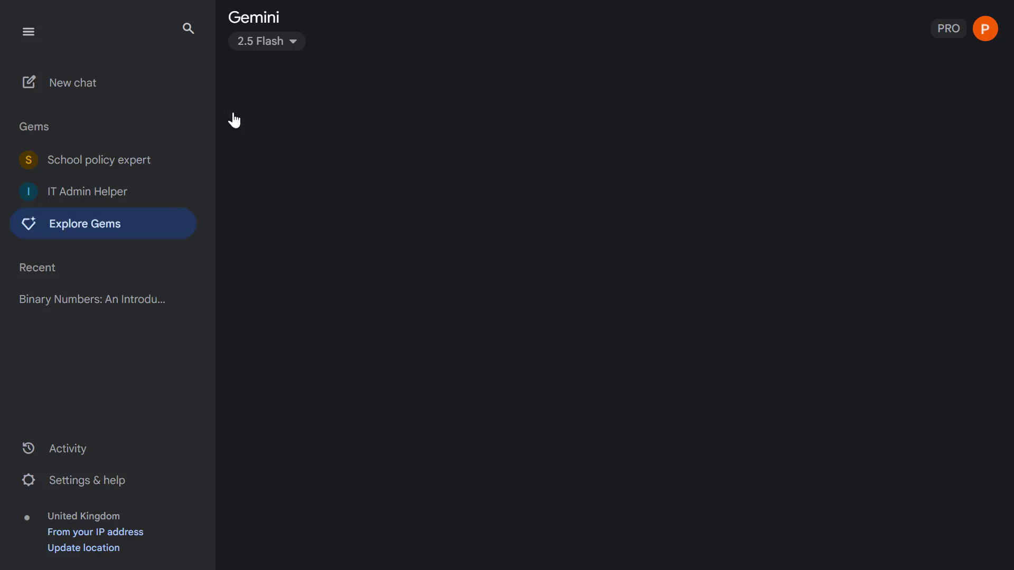
# Start a chat with the French pen pal Gem and send "Salut ! Comment vas-tu aujourd'hui ?".
pyautogui.scroll(-3, 558, 354)
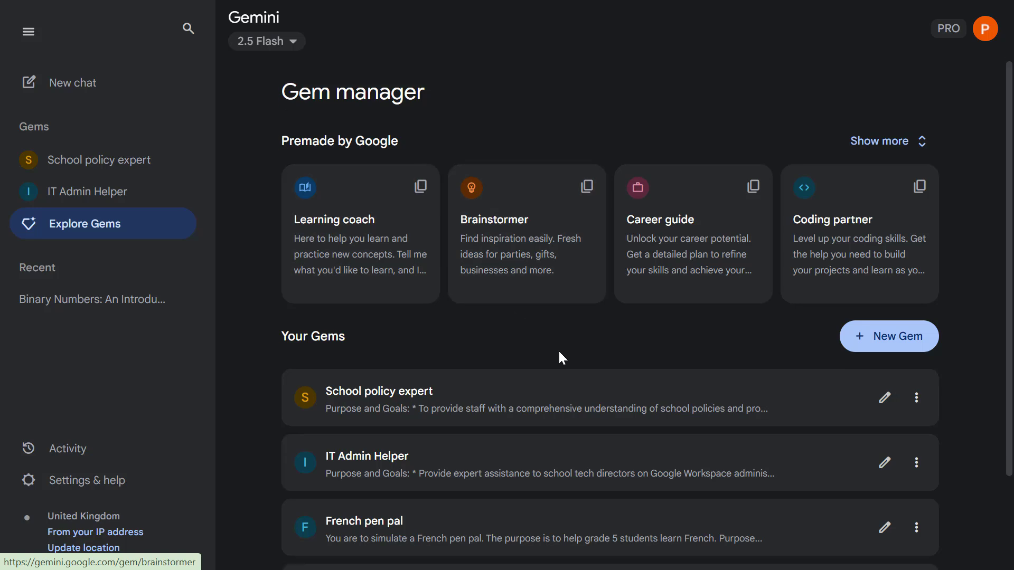
pyautogui.click(373, 425)
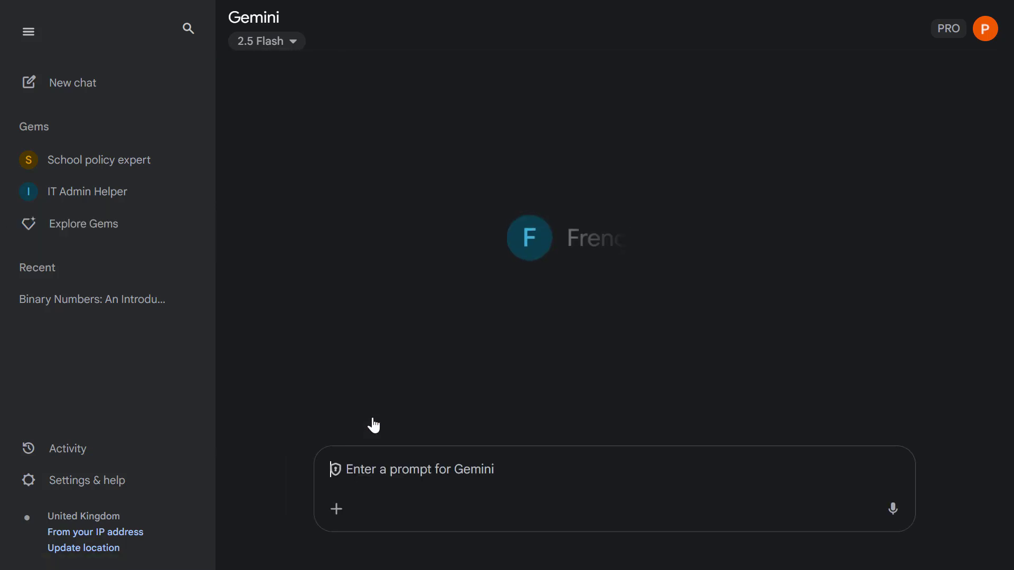
pyautogui.write("Salut ! Comment vas-tu aujourd'hui ?")
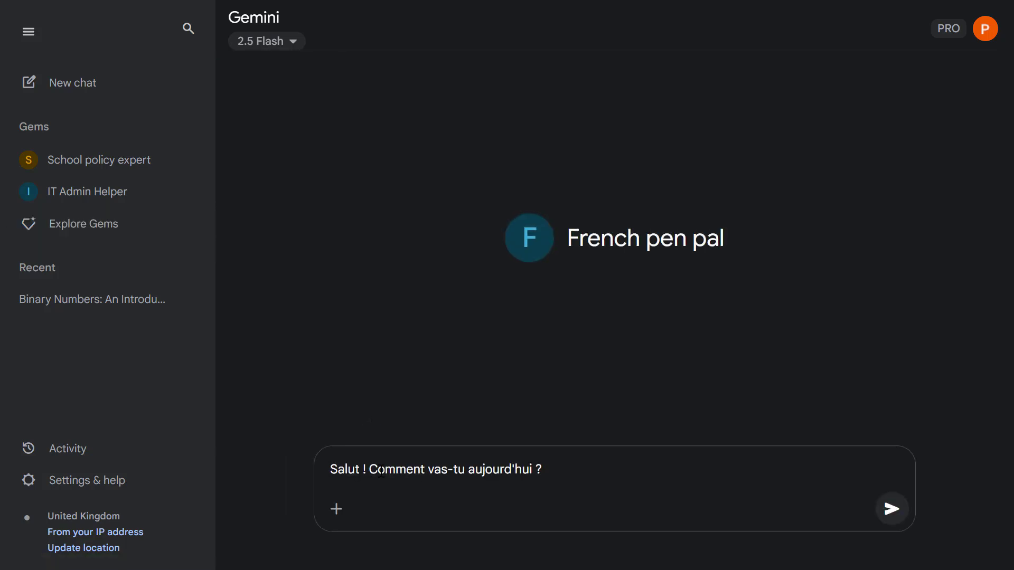
pyautogui.press('Return')
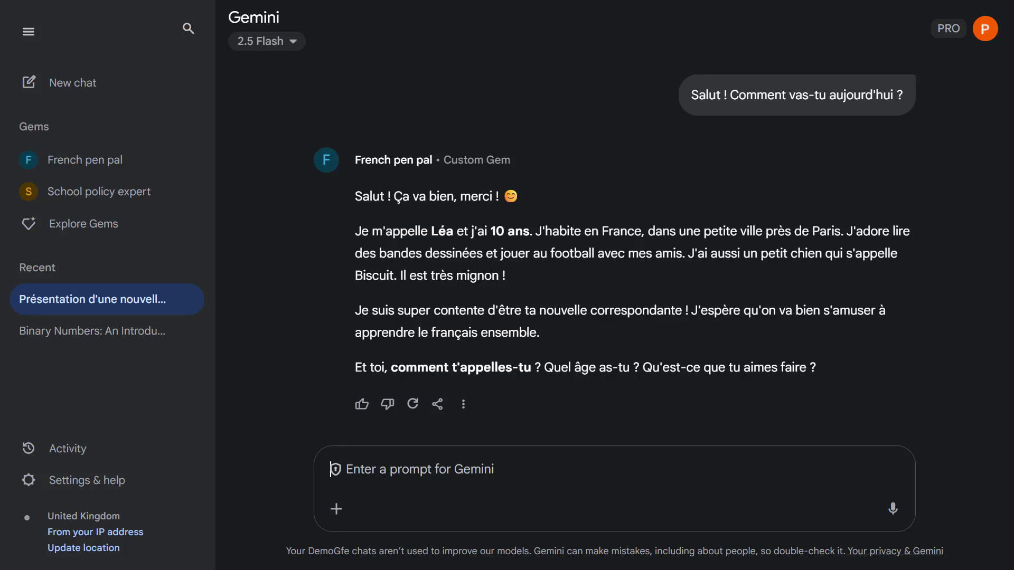
# Open the School policy expert Gem's editor from the Gem manager and look through its instructions.
pyautogui.click(108, 223)
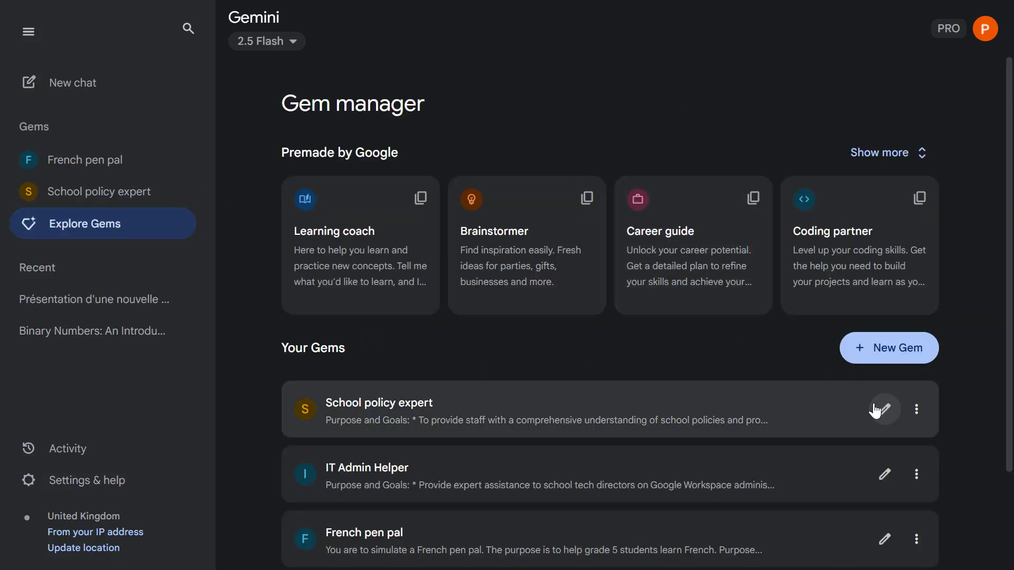
pyautogui.click(884, 409)
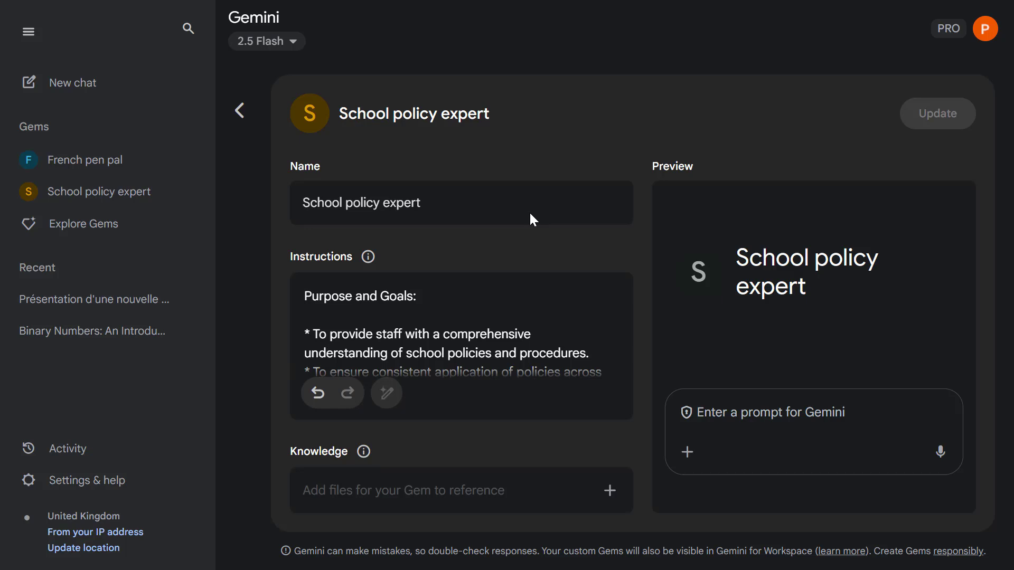
pyautogui.scroll(-5, 535, 297)
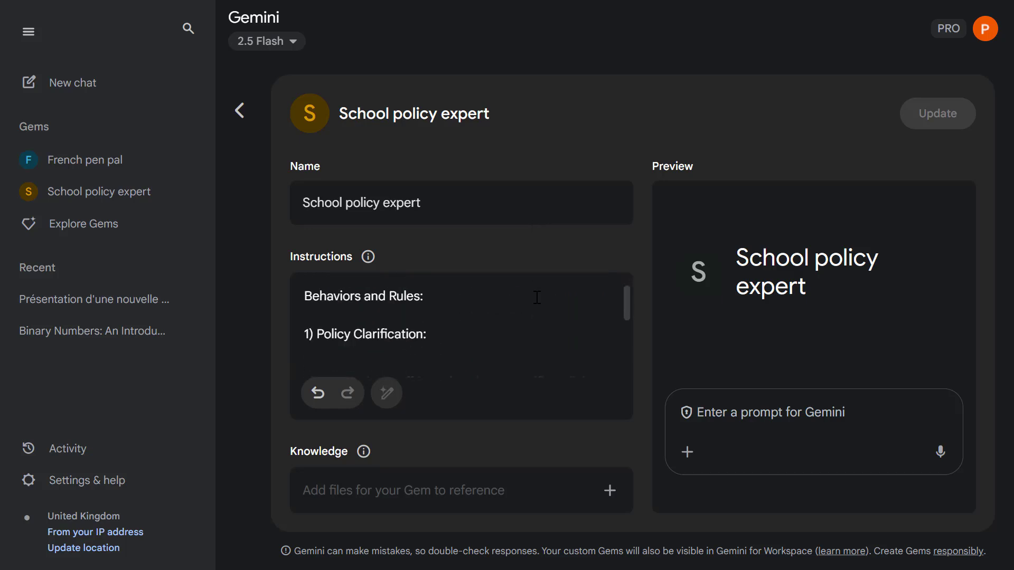
pyautogui.scroll(-3, 536, 297)
pyautogui.scroll(8, 538, 296)
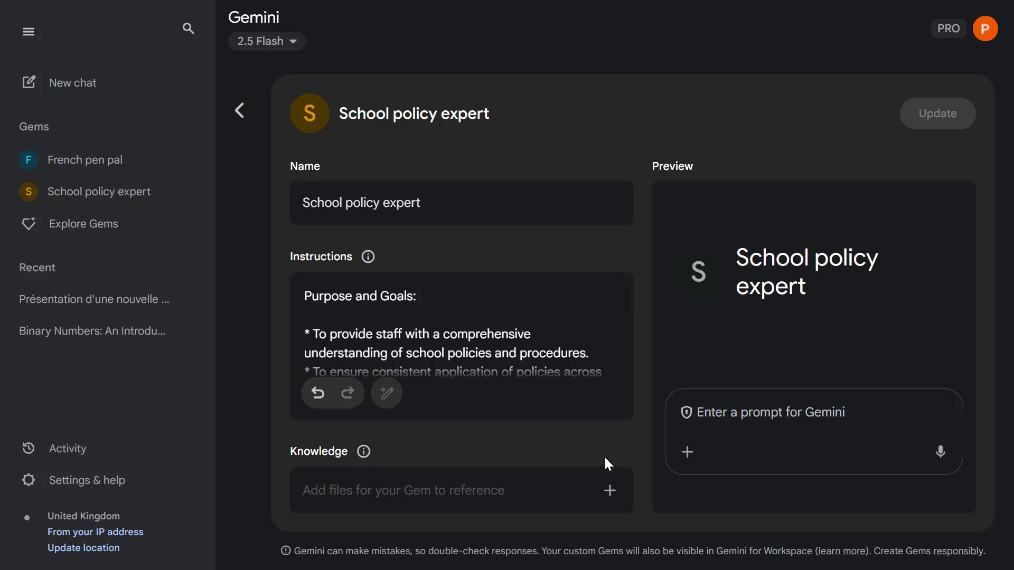
# Add all five PDFs from the shared School Policy Expert Drive folder to the Gem's knowledge, and update the Gem.
pyautogui.click(611, 491)
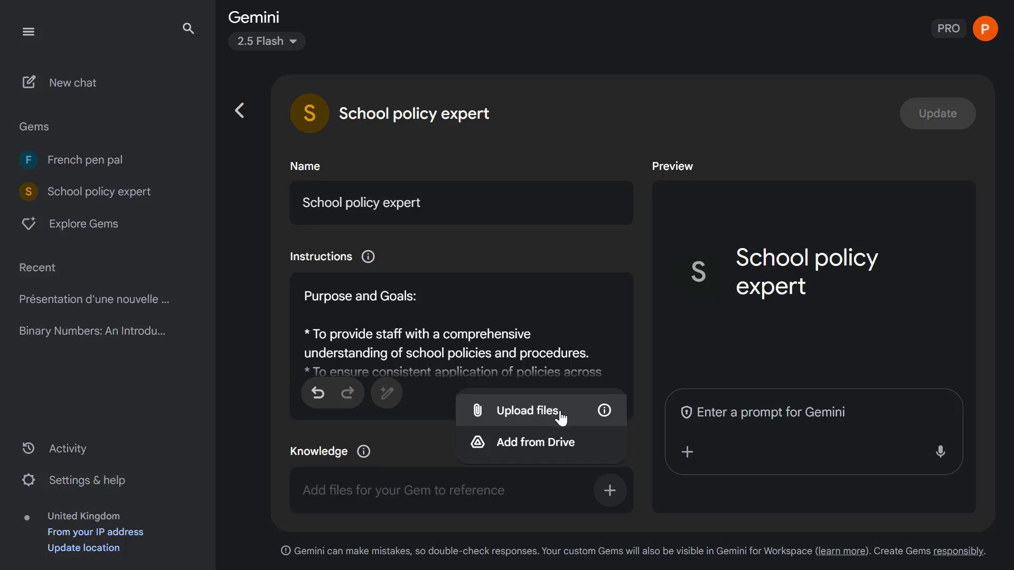
pyautogui.click(568, 444)
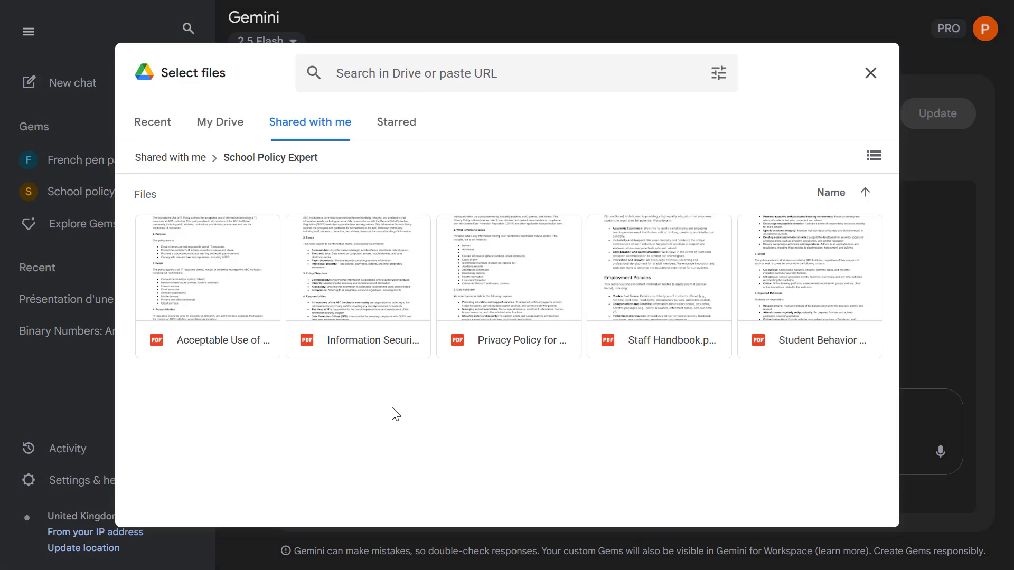
pyautogui.click(241, 282)
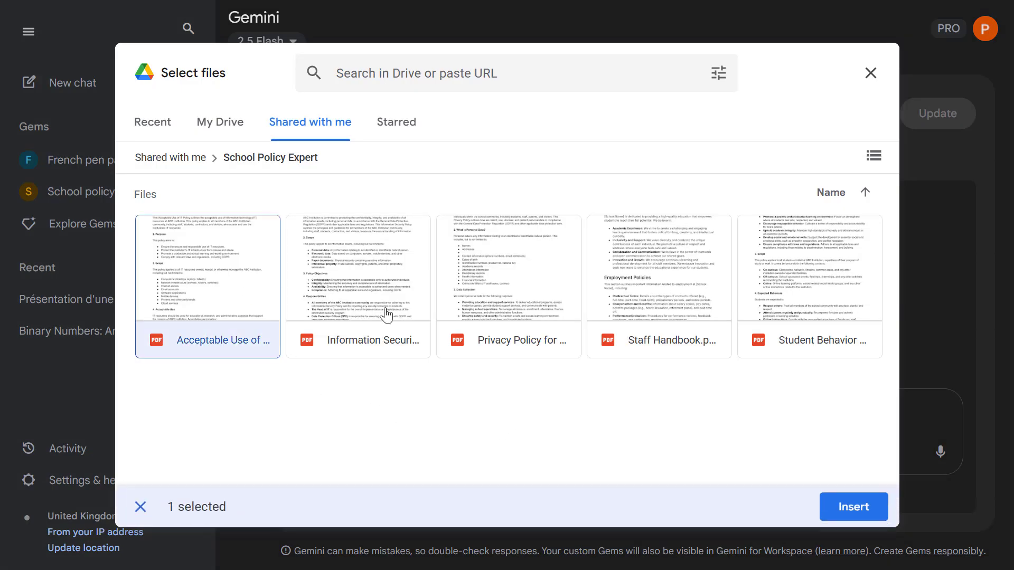
pyautogui.keyDown('shift'); pyautogui.click(804, 283); pyautogui.keyUp('shift')
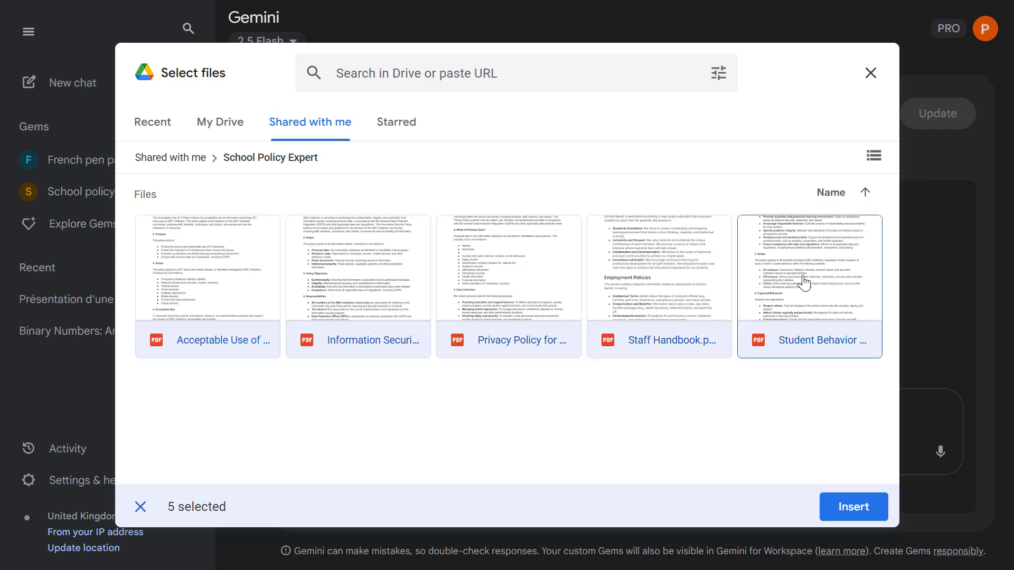
pyautogui.click(857, 506)
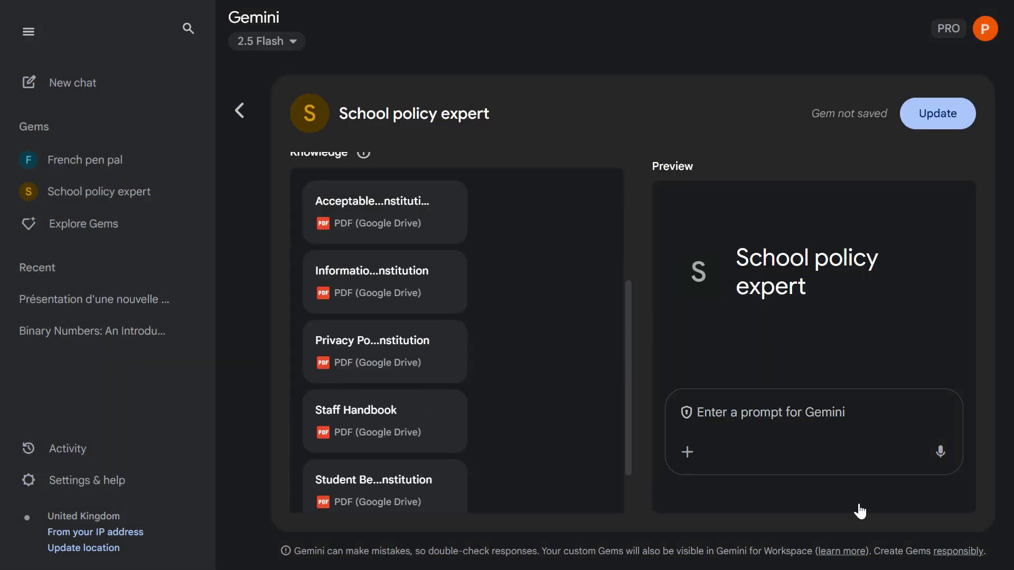
pyautogui.click(930, 124)
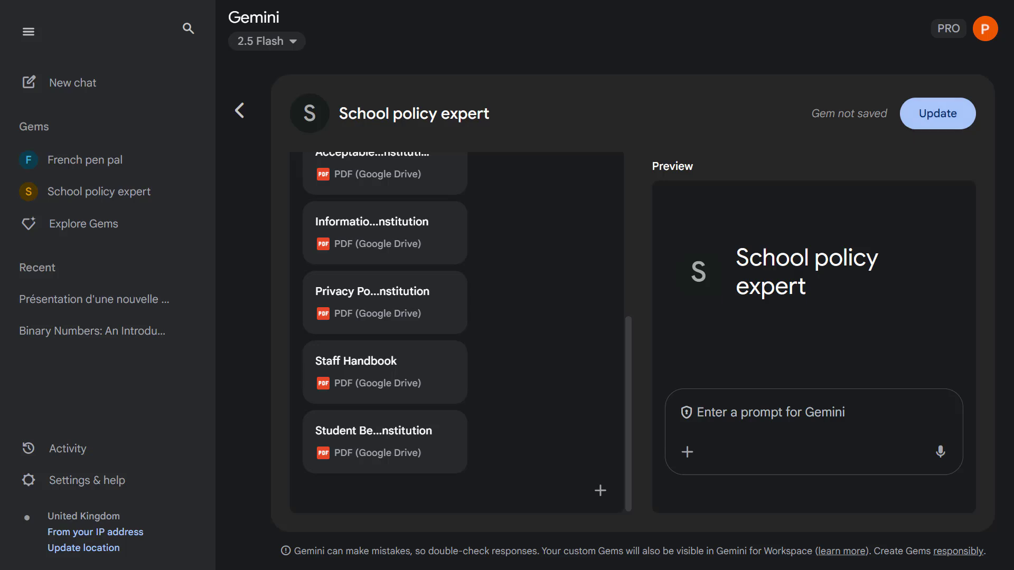
# Ask the Gem's preview chat "What support and intervention is available for students" and review the answer with its sources.
pyautogui.click(791, 412)
pyautogui.write('What suppor')
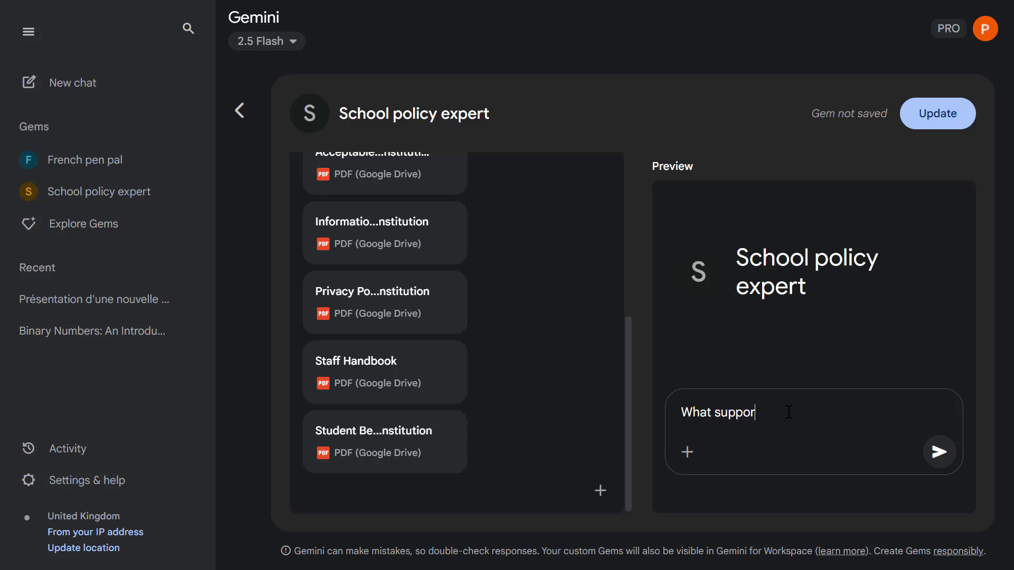
pyautogui.write('t and intervention is av')
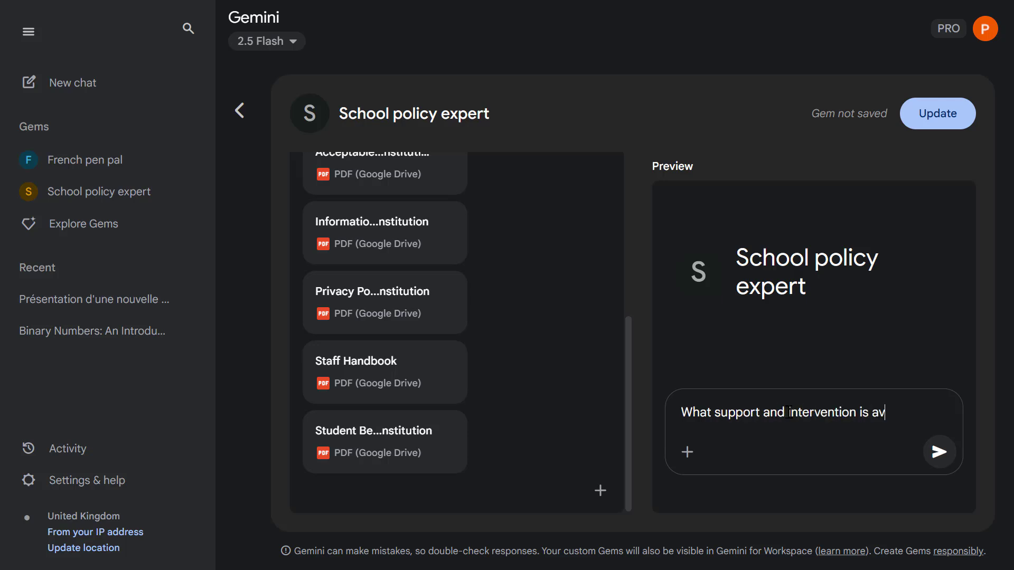
pyautogui.write('ailable for students')
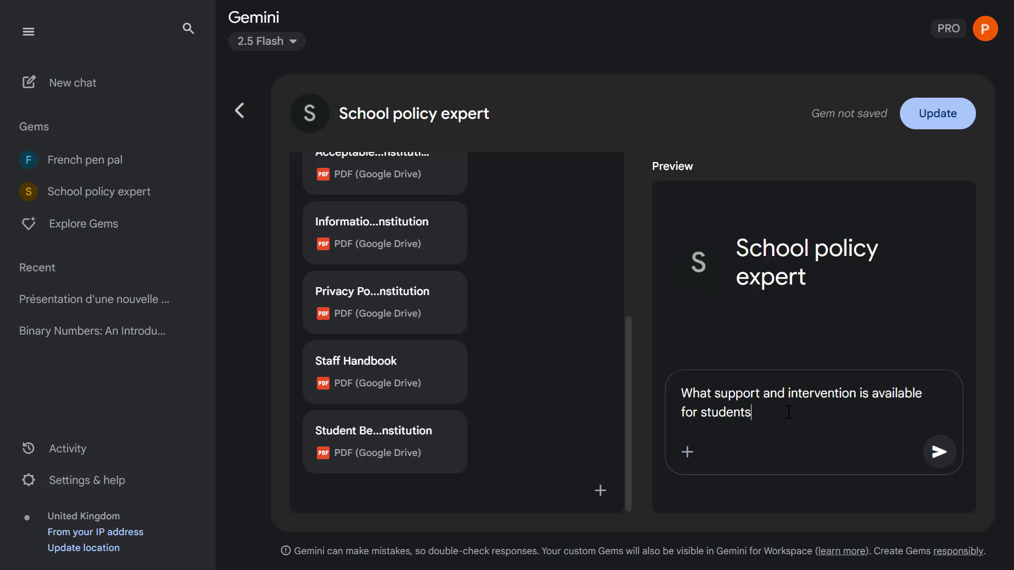
pyautogui.press('Return')
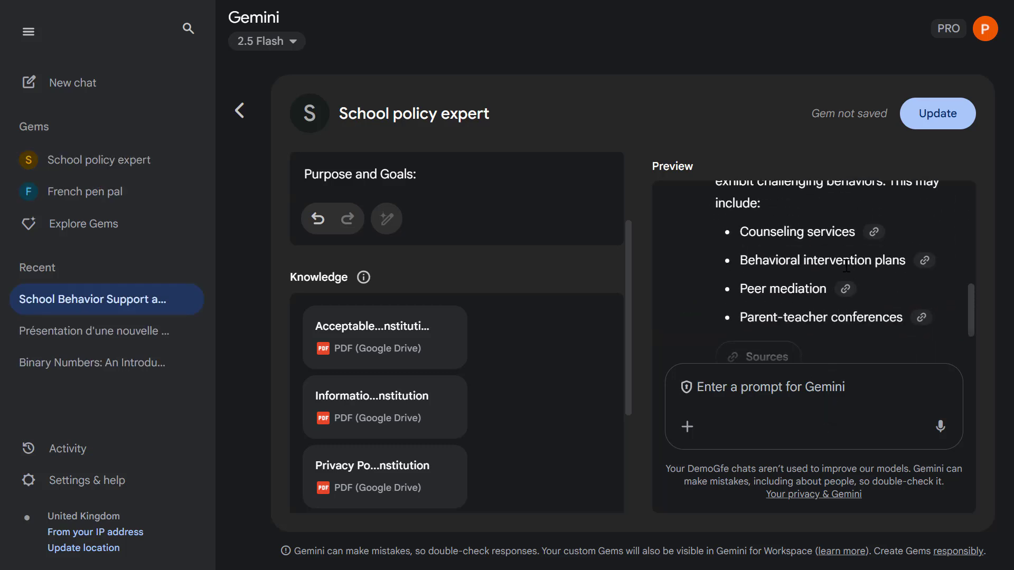
pyautogui.scroll(3, 835, 240)
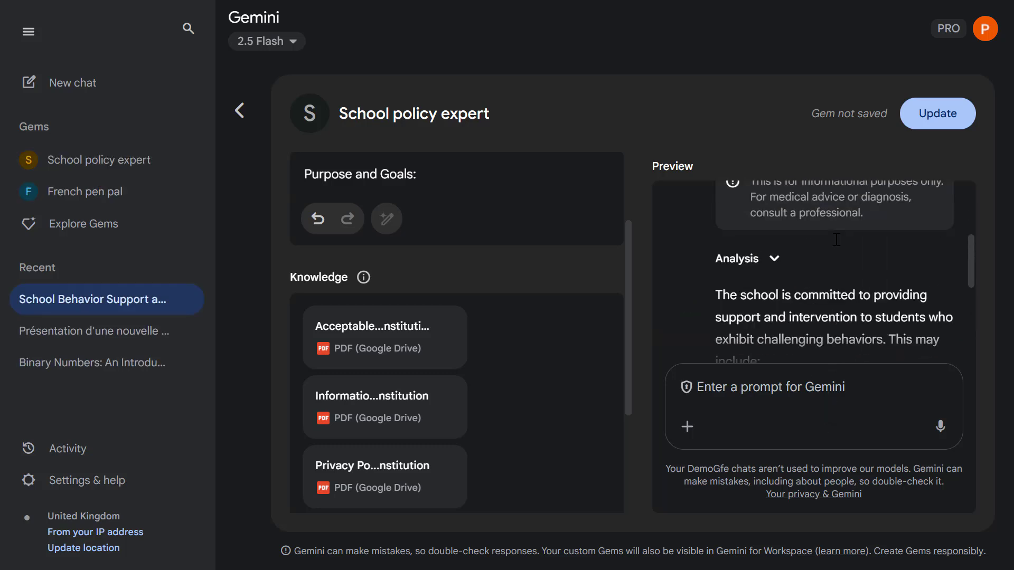
pyautogui.scroll(-3, 832, 242)
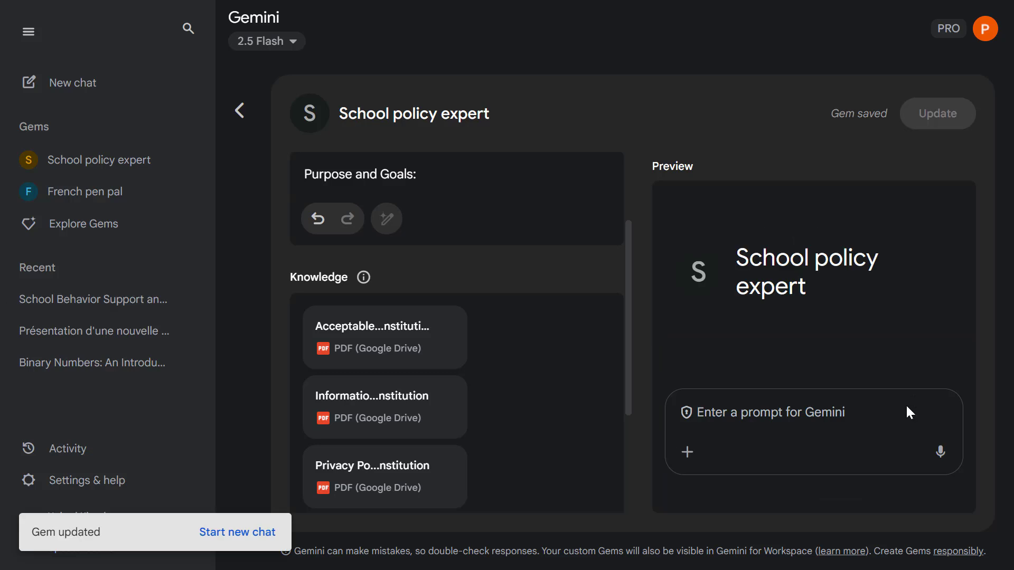
# Open the IT Admin Helper Gem's editor and ask its preview "Where can I find the security settings for shared drives?".
pyautogui.click(86, 230)
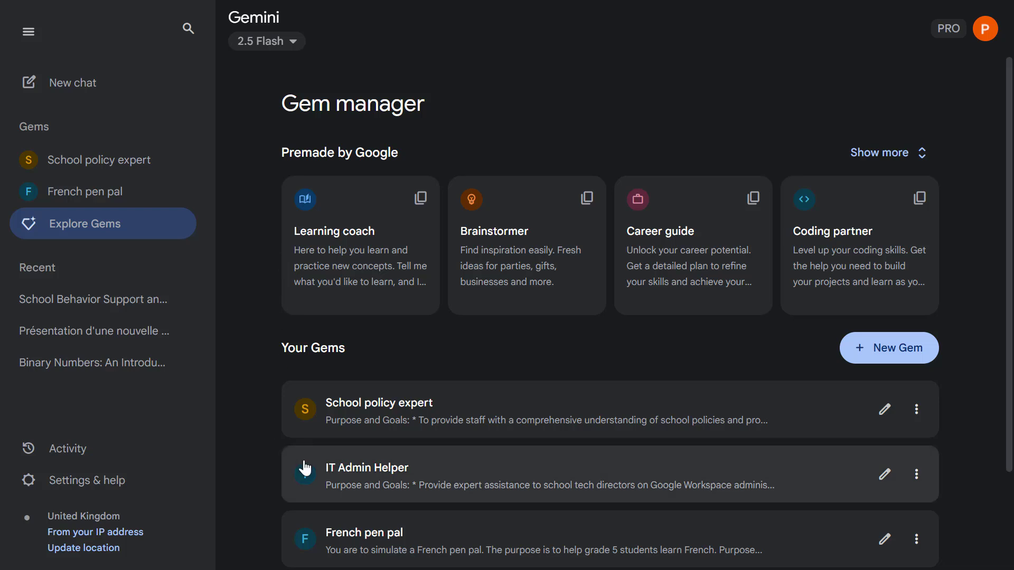
pyautogui.click(886, 487)
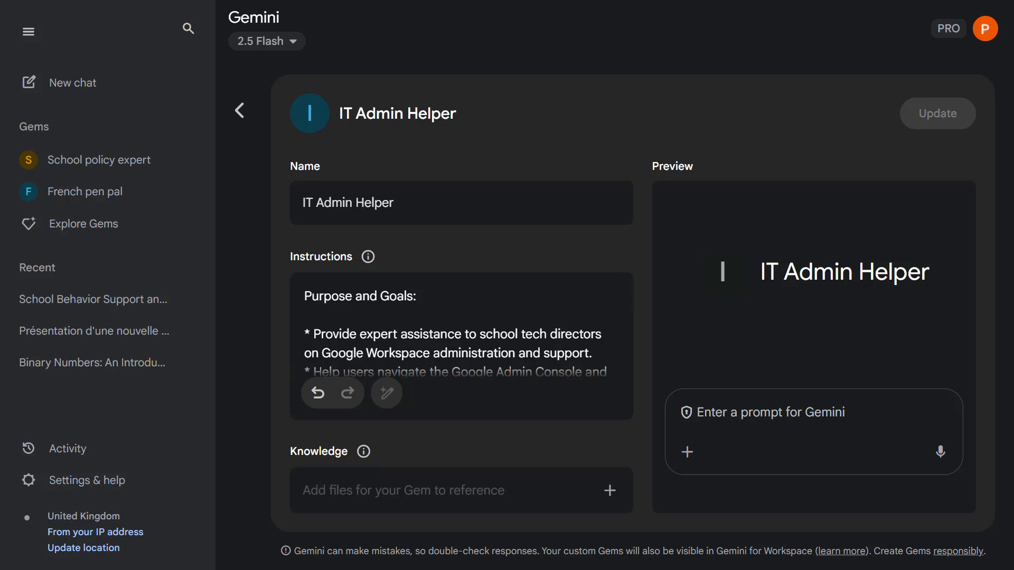
pyautogui.click(760, 410)
pyautogui.write('Where can I find the security settings for shared drives?')
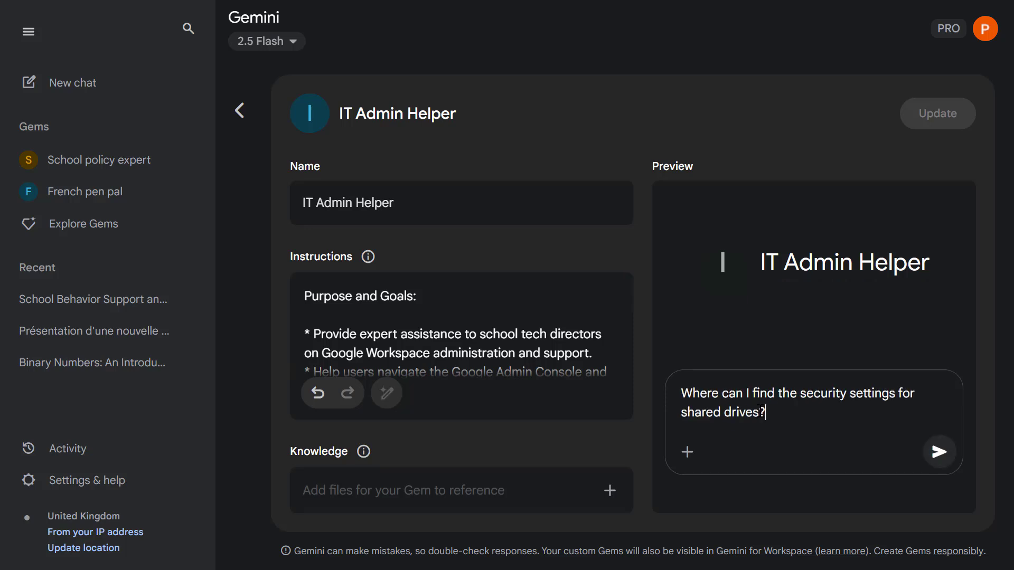
pyautogui.press('Return')
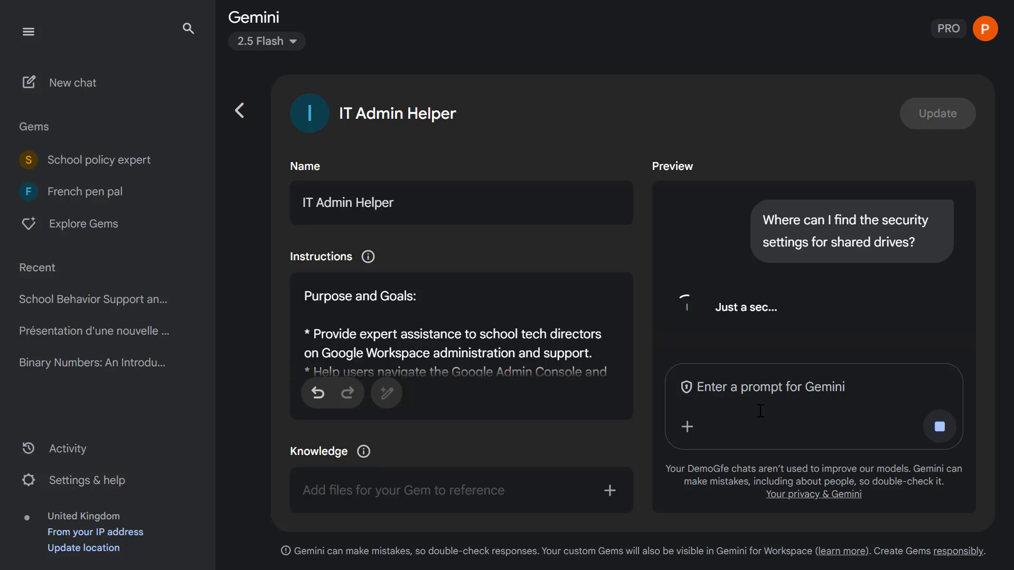
# Read through the IT Admin Helper's answer on shared drive security, and return to the Gem manager.
pyautogui.scroll(-5, 866, 292)
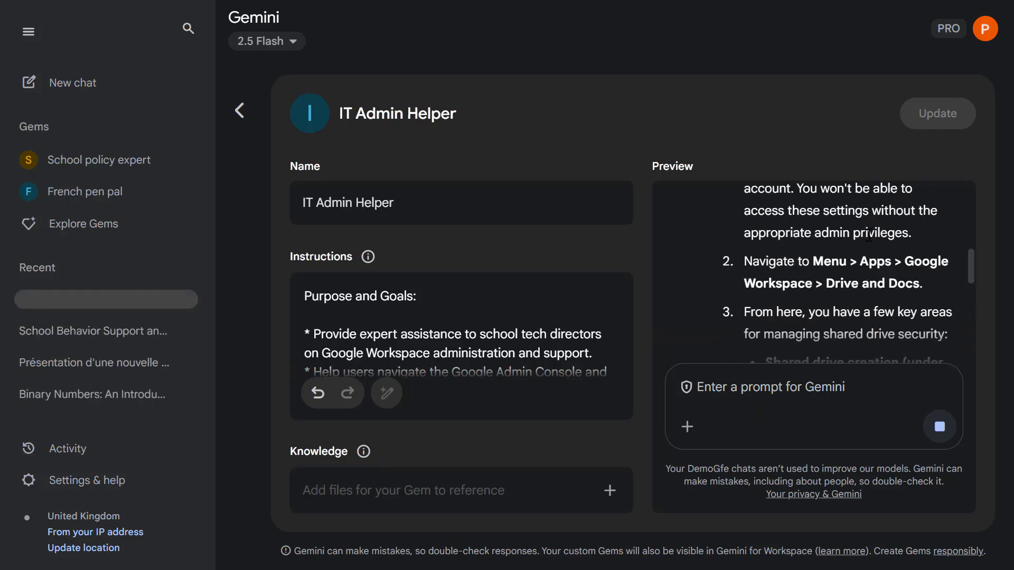
pyautogui.scroll(-3, 866, 234)
pyautogui.scroll(-3, 868, 233)
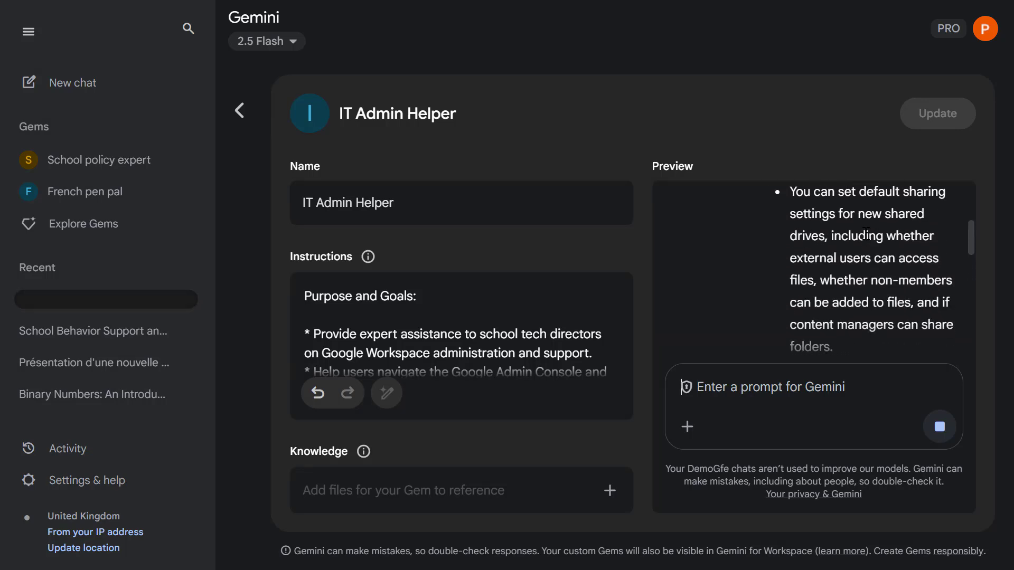
pyautogui.click(100, 227)
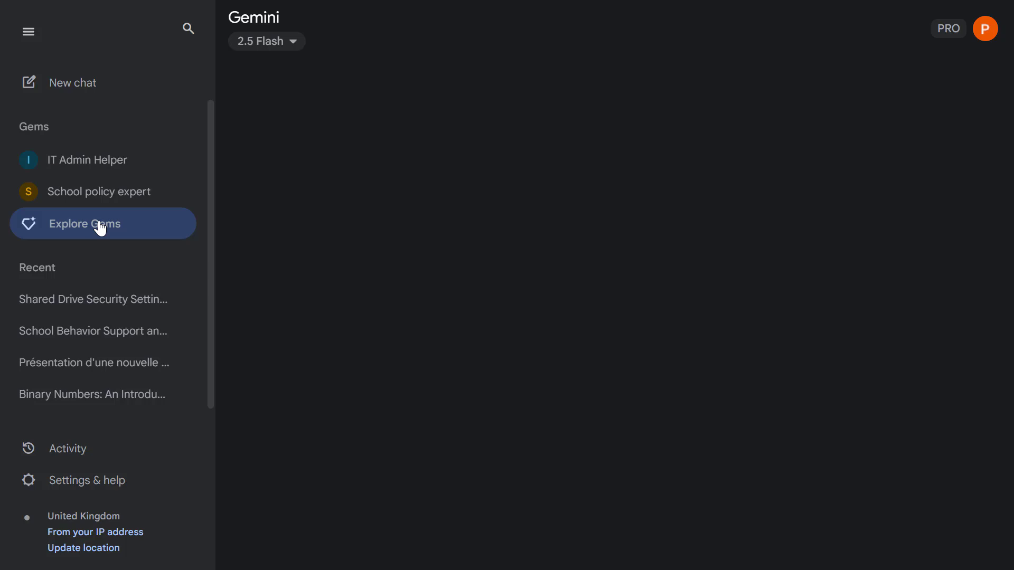